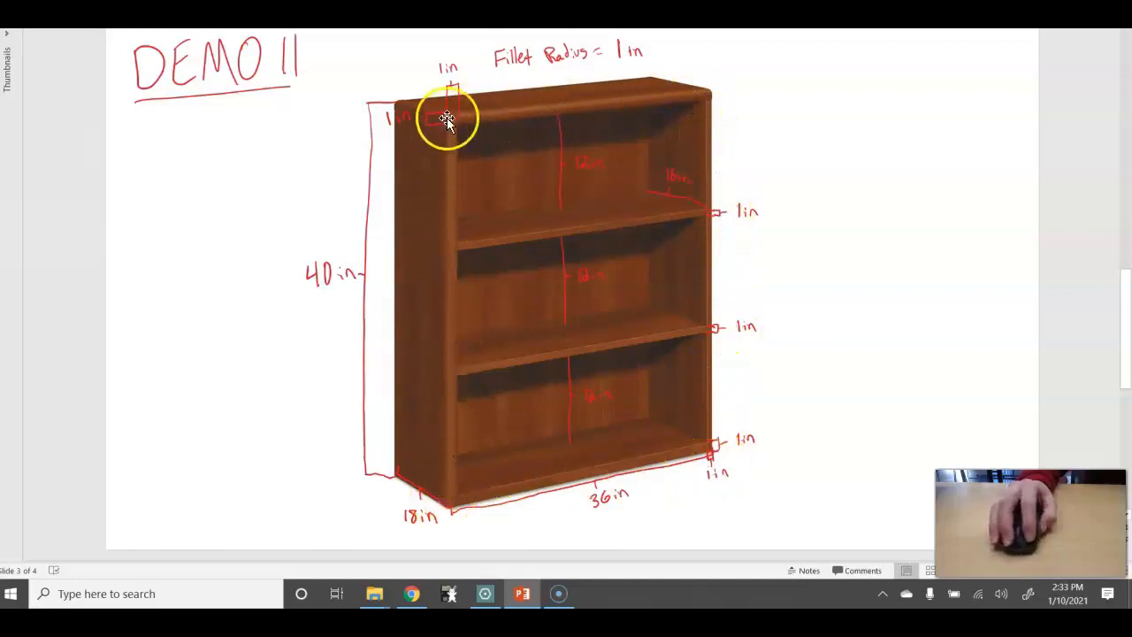
Switch to Onshape in the browser and create a new document named ENGR#_LASTNAME_DEMO11.
click(416, 593)
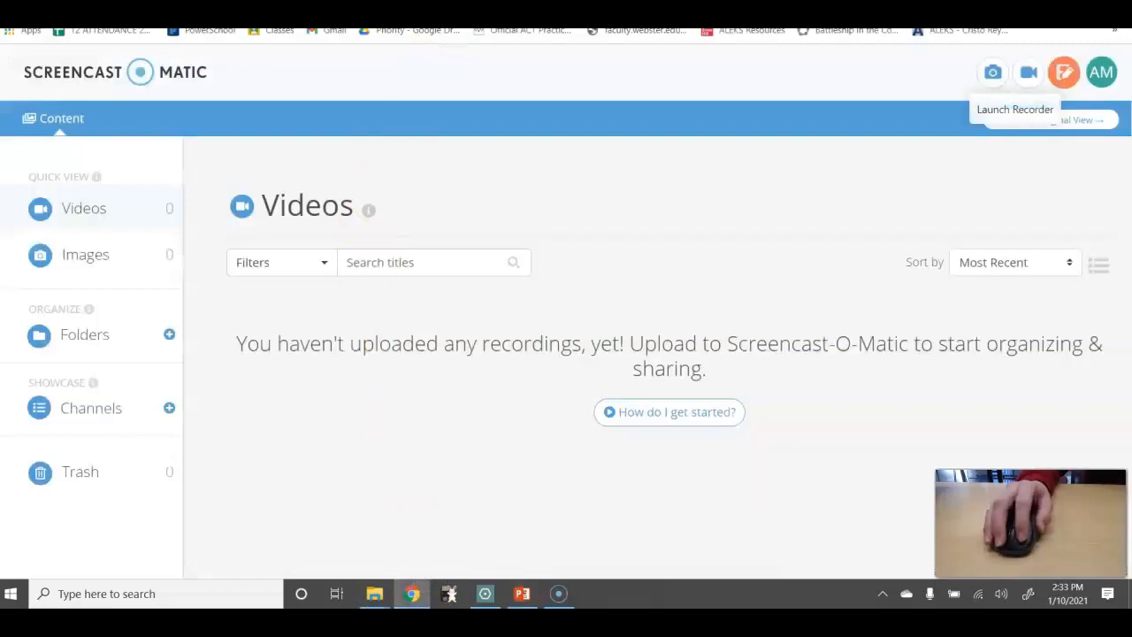
click(424, 14)
click(76, 87)
click(66, 108)
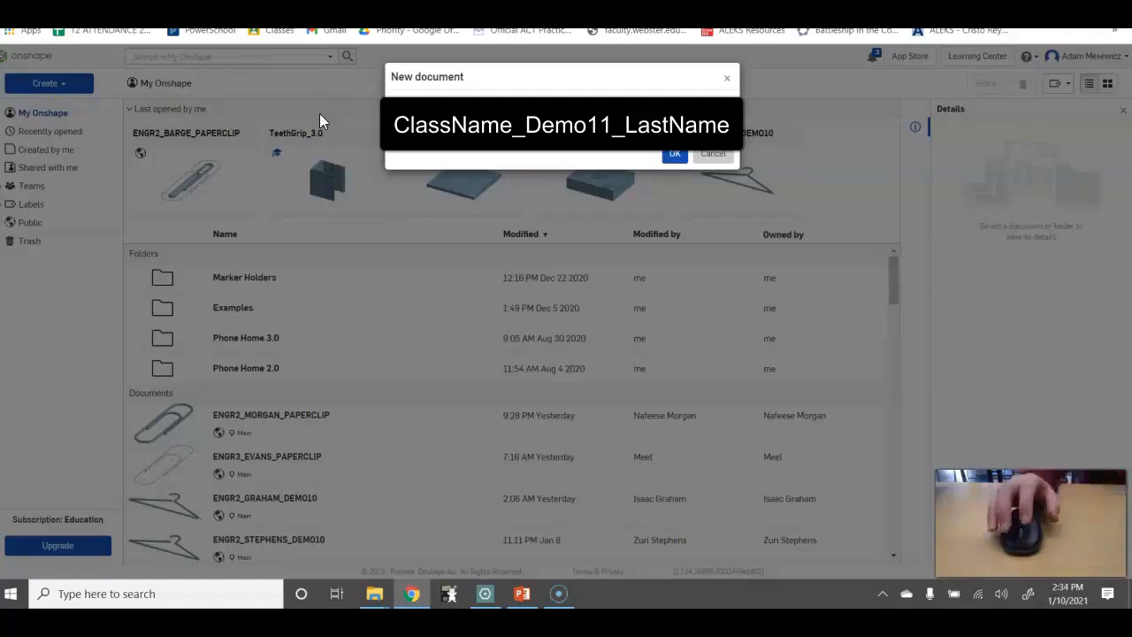
click(667, 156)
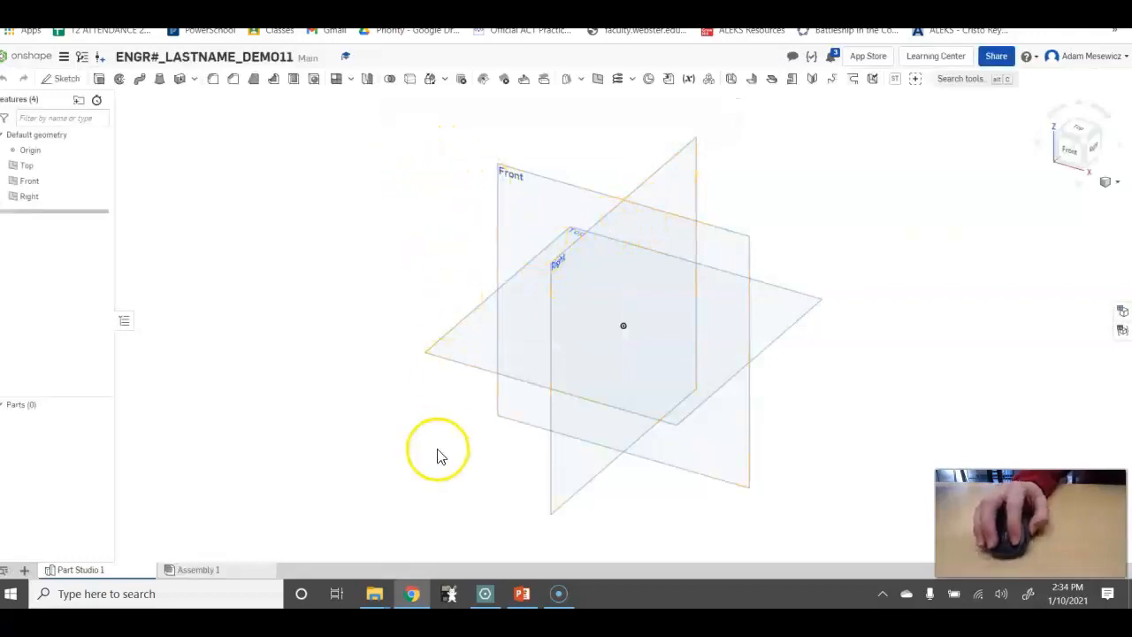
Check the units in the PowerPoint bookcase drawing and set the Onshape workspace's default length unit to Inch.
click(520, 594)
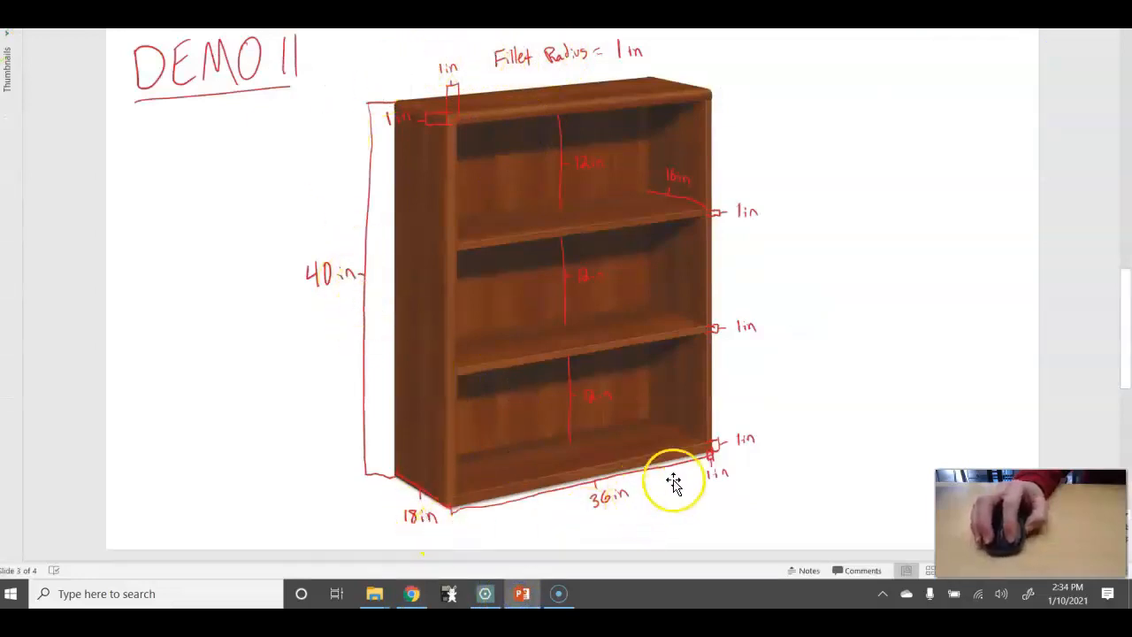
click(413, 594)
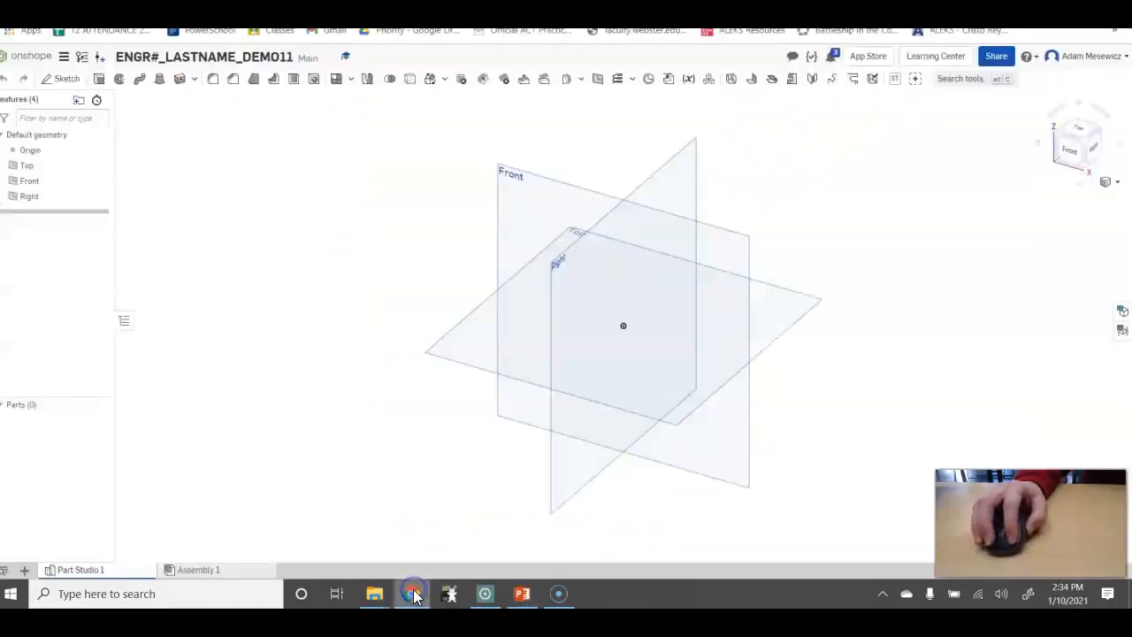
click(61, 60)
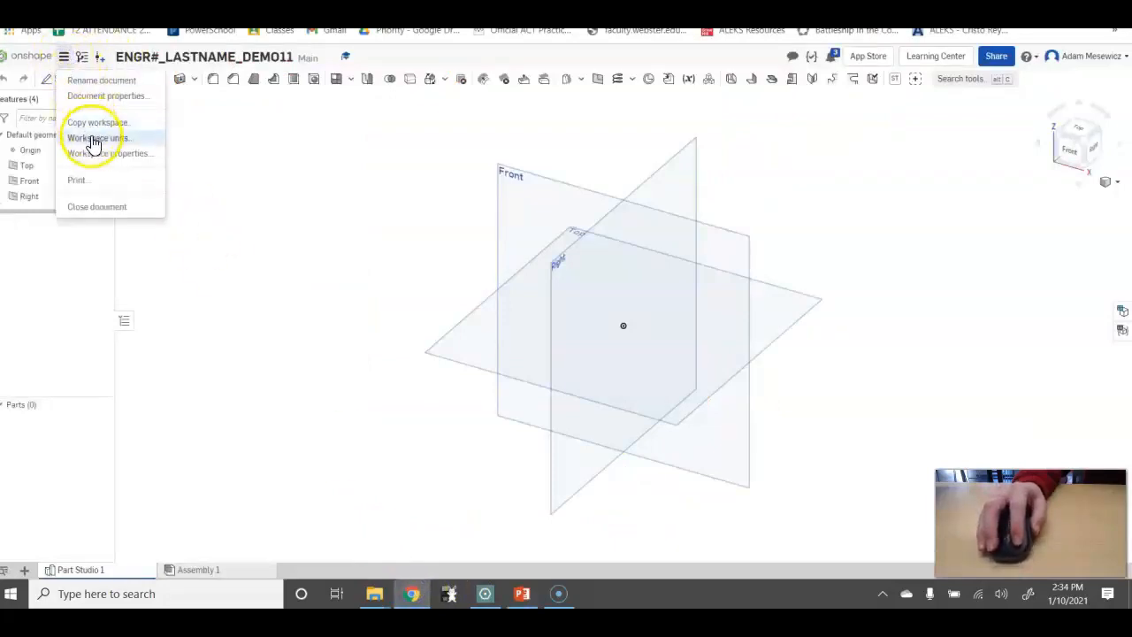
click(93, 140)
click(132, 131)
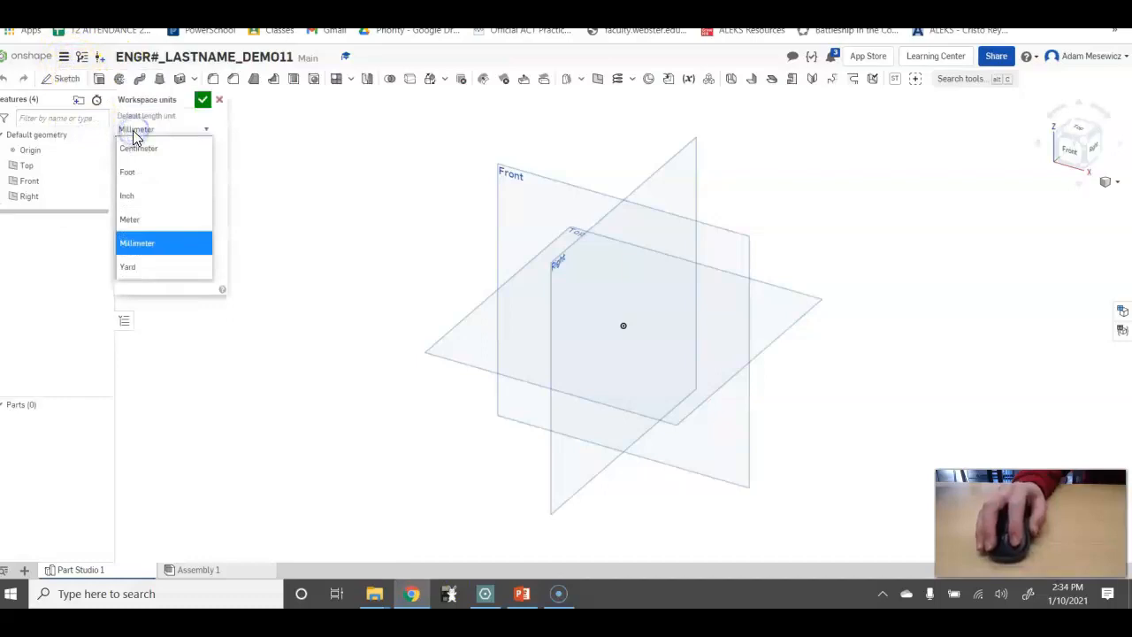
click(132, 195)
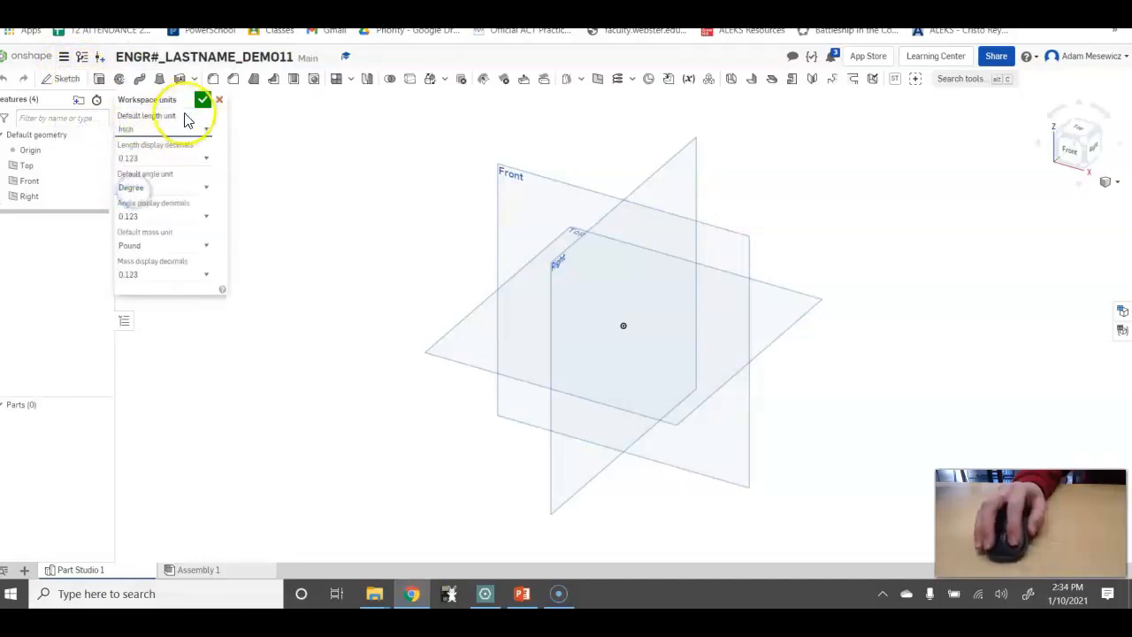
click(203, 102)
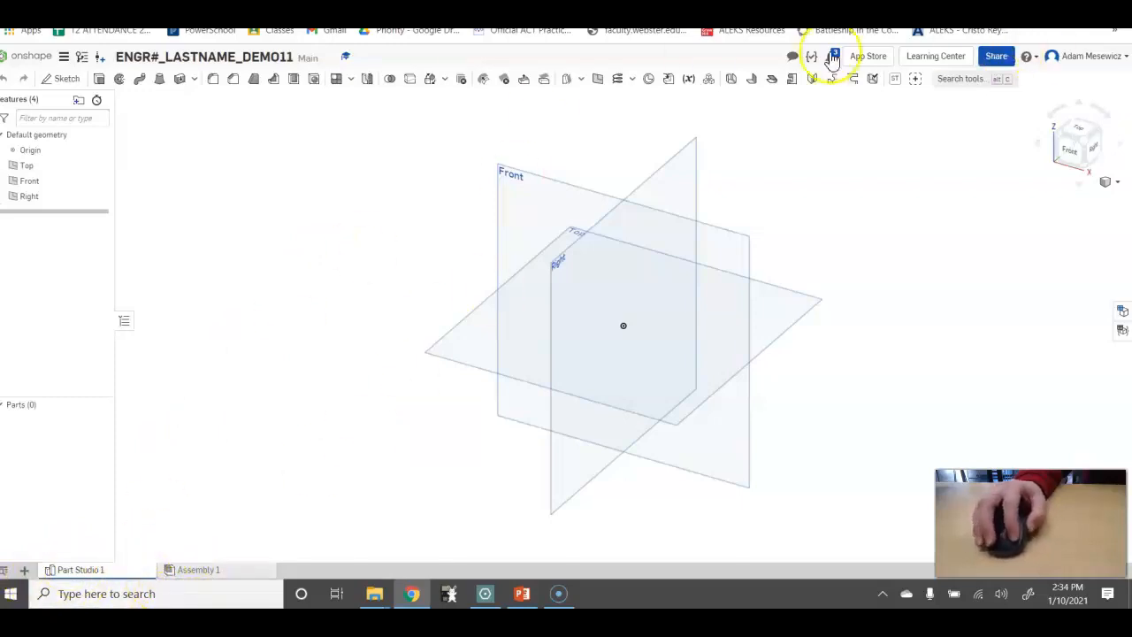
Import the reference image DEMO11.jpg from the Desktop into the document and open it.
click(25, 574)
click(51, 550)
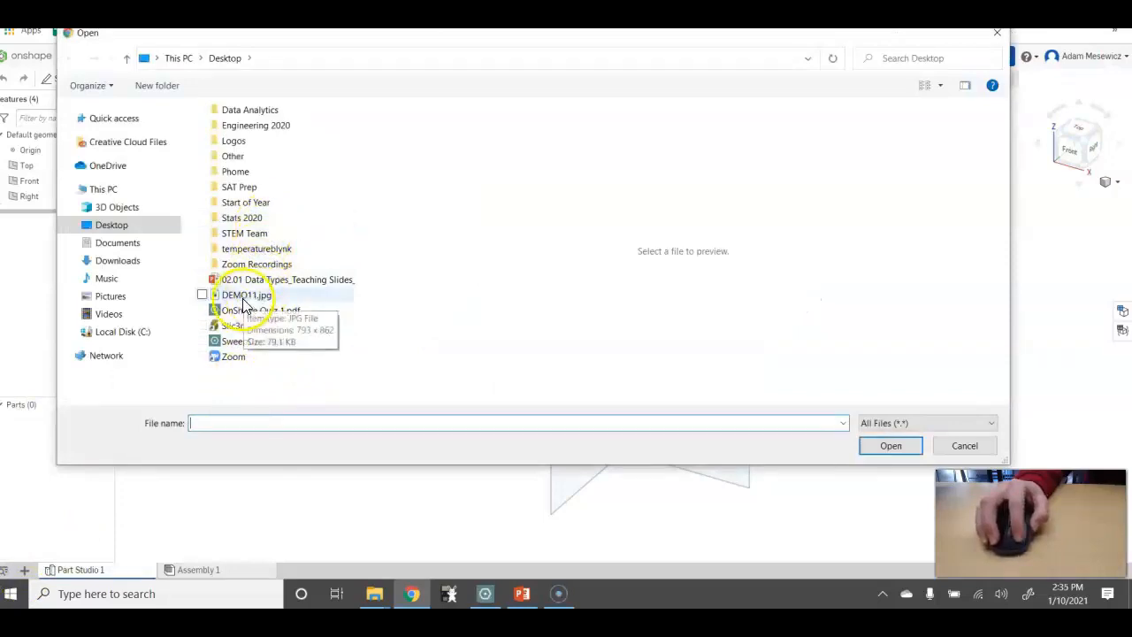
click(239, 302)
click(890, 445)
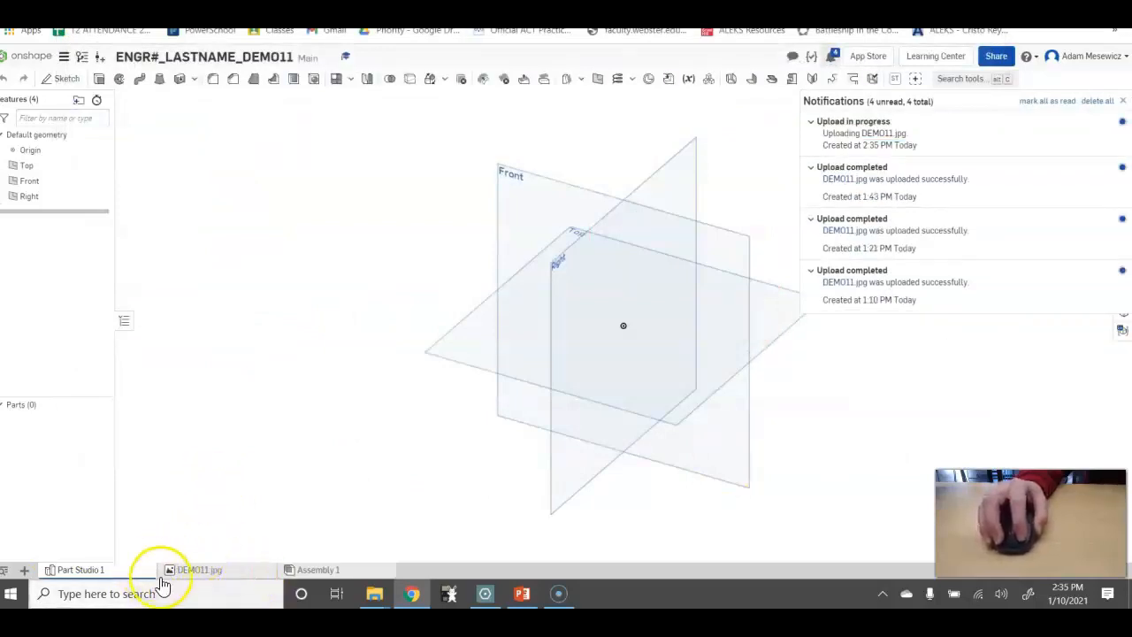
click(221, 573)
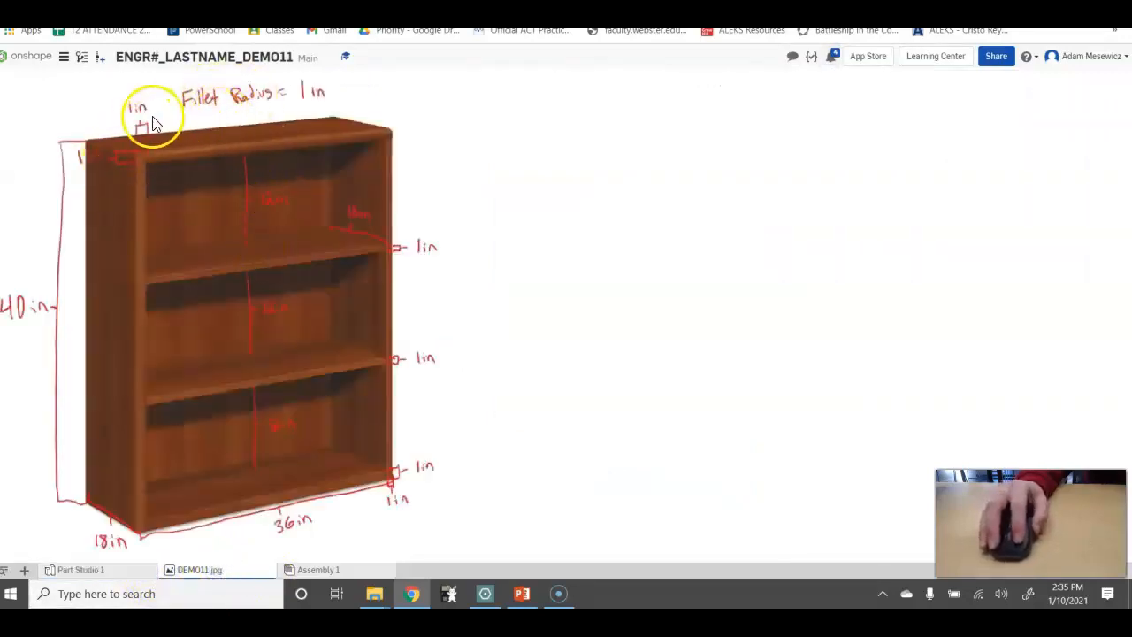
Compare the bookcase reference image with the default planes in Part Studio 1 to choose the sketch orientation.
click(101, 571)
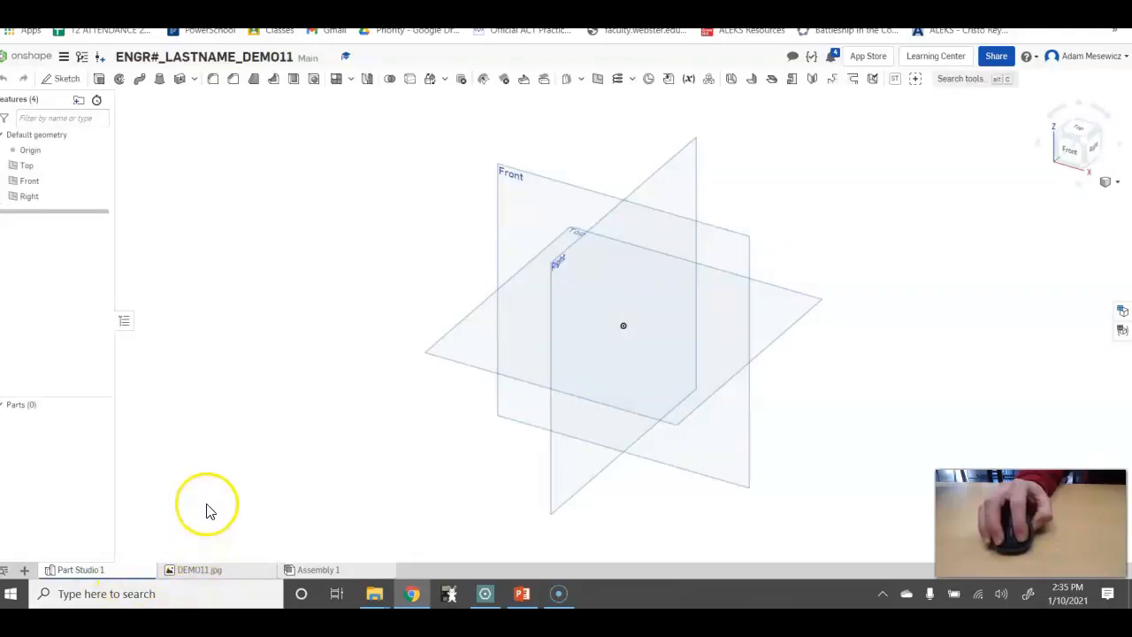
click(208, 574)
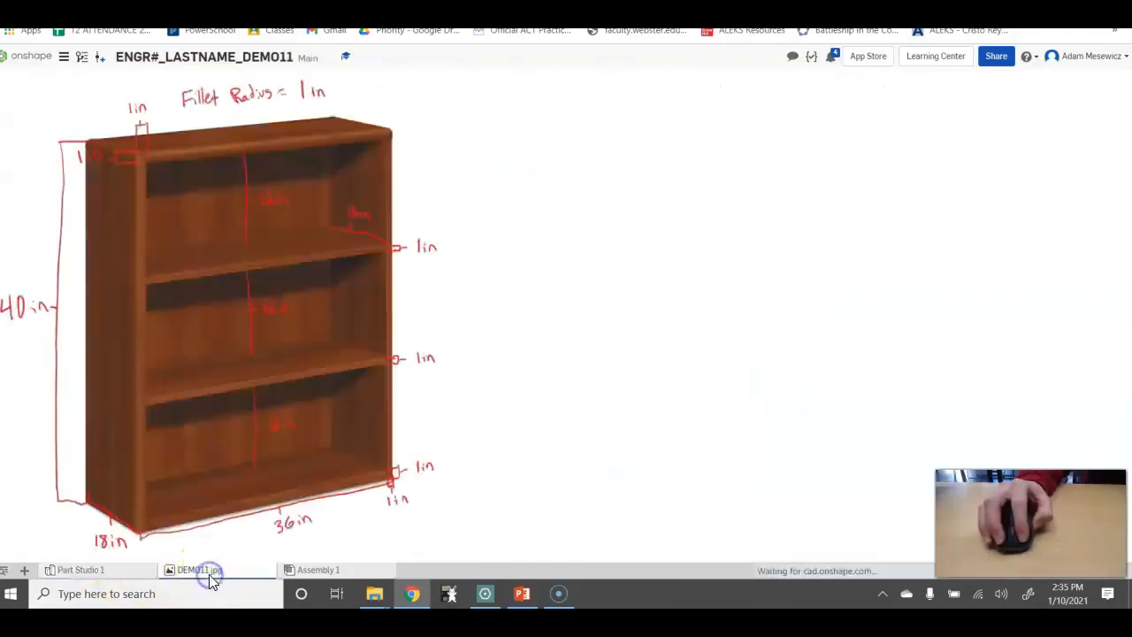
click(107, 573)
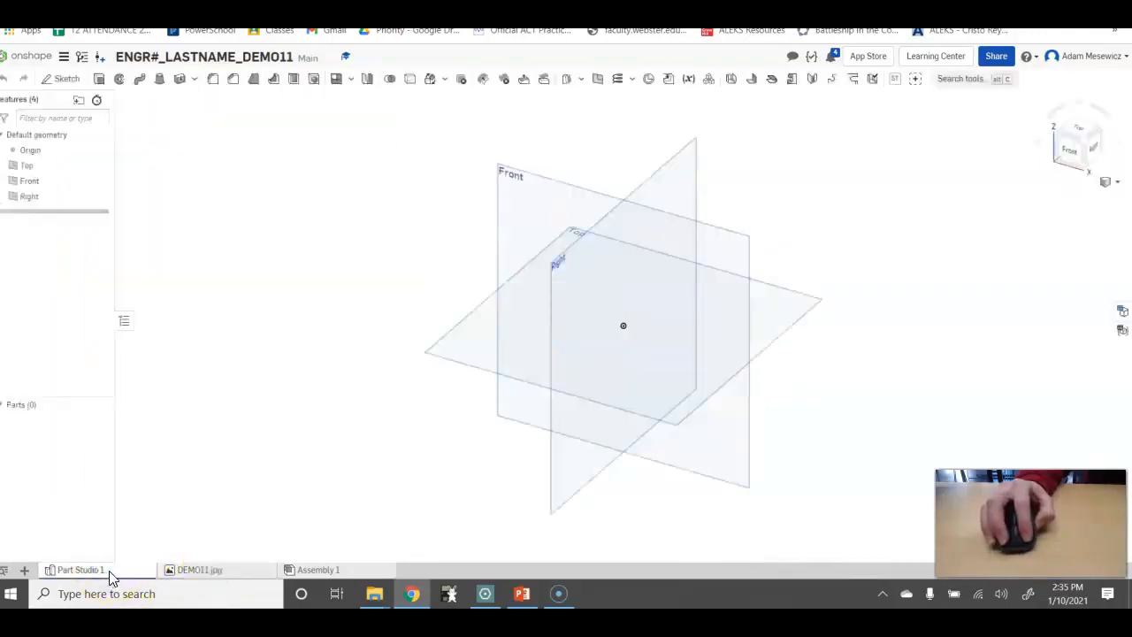
right_drag(189, 352, 220, 333)
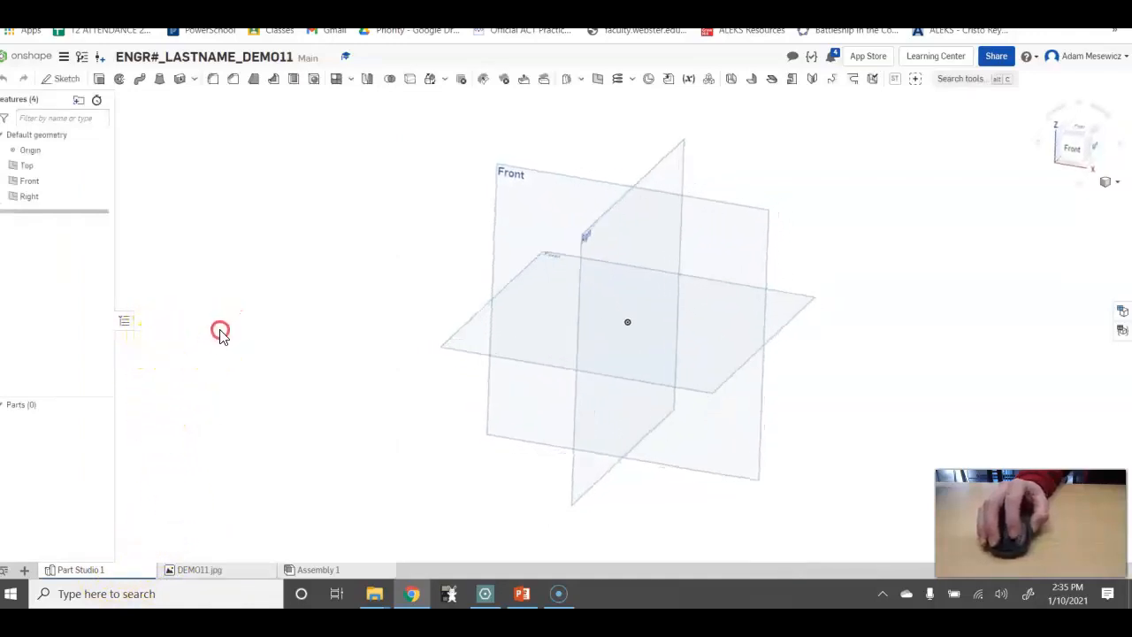
click(193, 573)
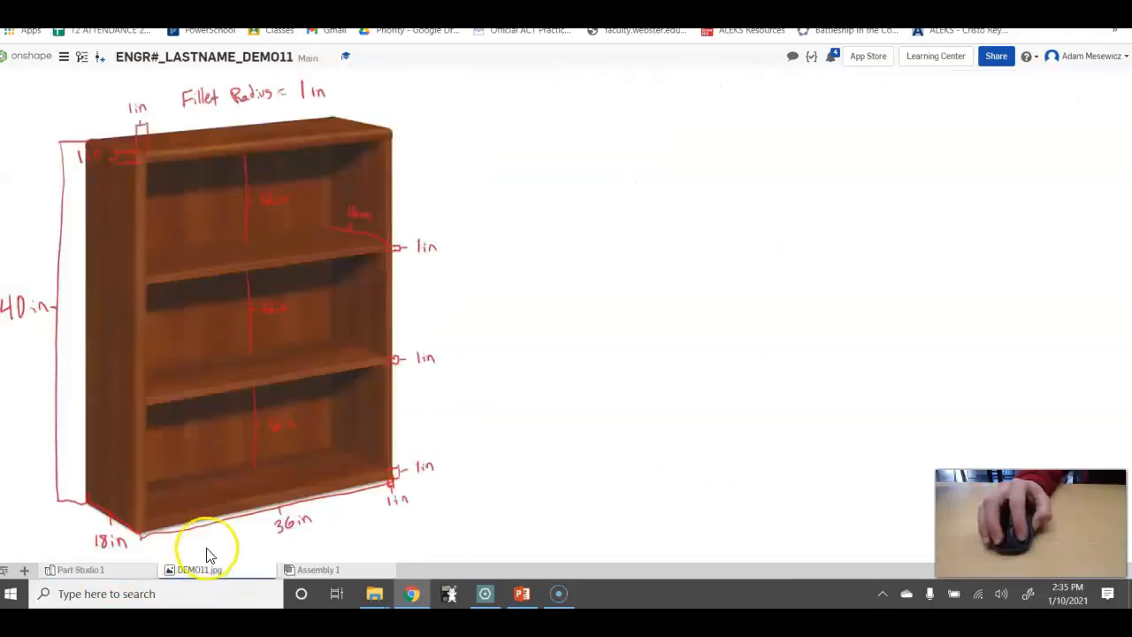
click(131, 571)
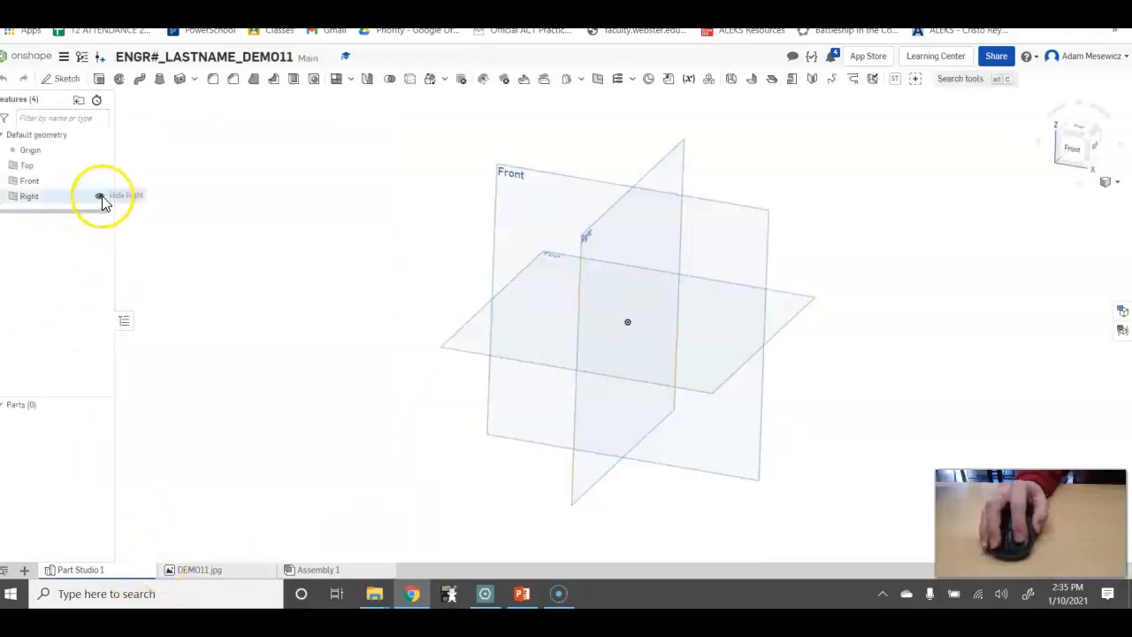
Hide the Right and Top planes and orient the view to face the Front plane.
click(100, 197)
click(99, 167)
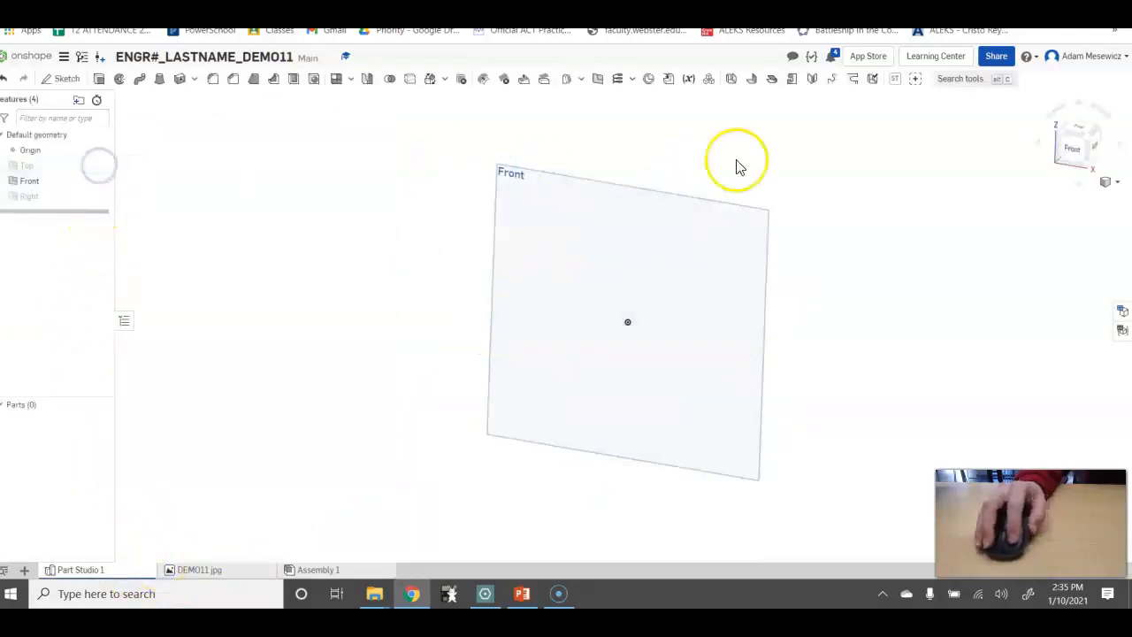
click(1081, 147)
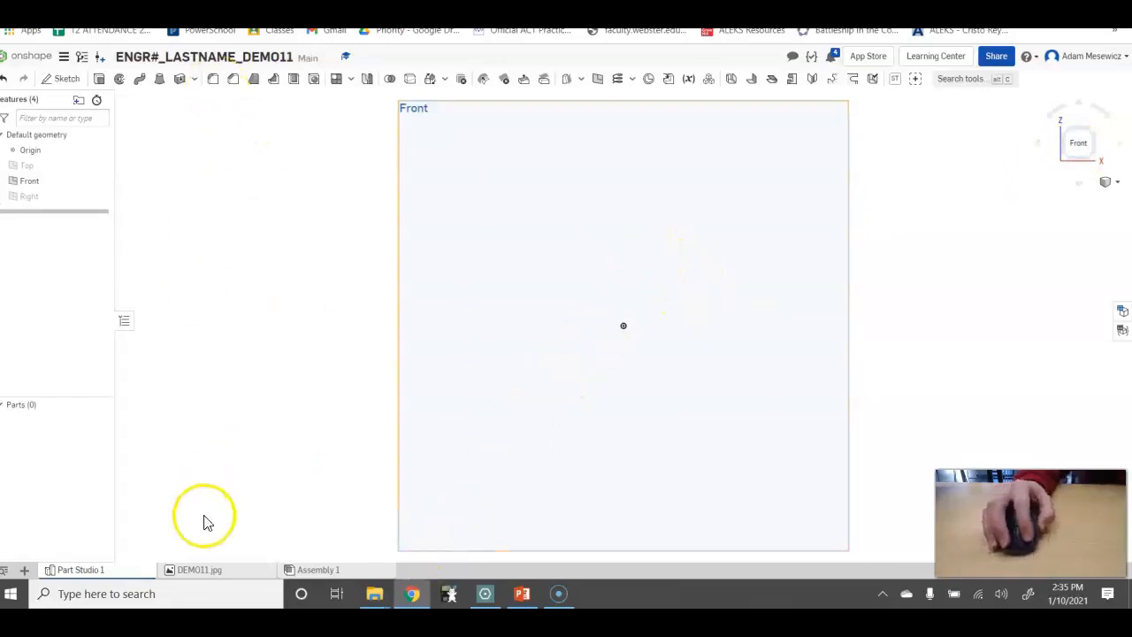
Check the reference image, then sketch a center point rectangle about 7.01 by 5.51 in on the Front plane, centered on the origin.
click(210, 571)
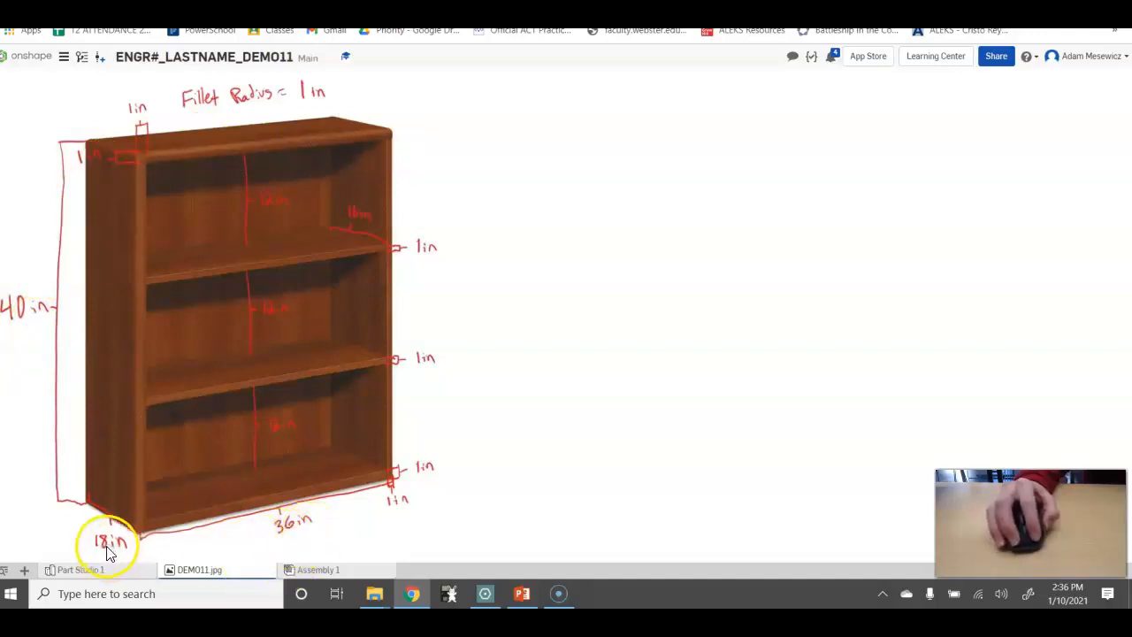
click(94, 569)
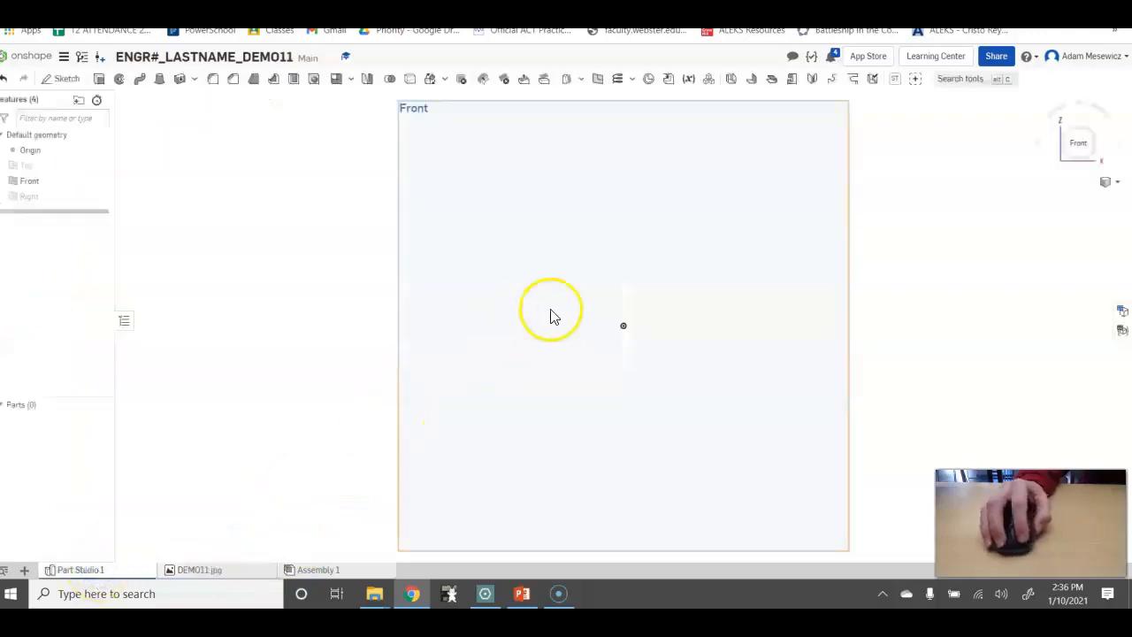
click(64, 80)
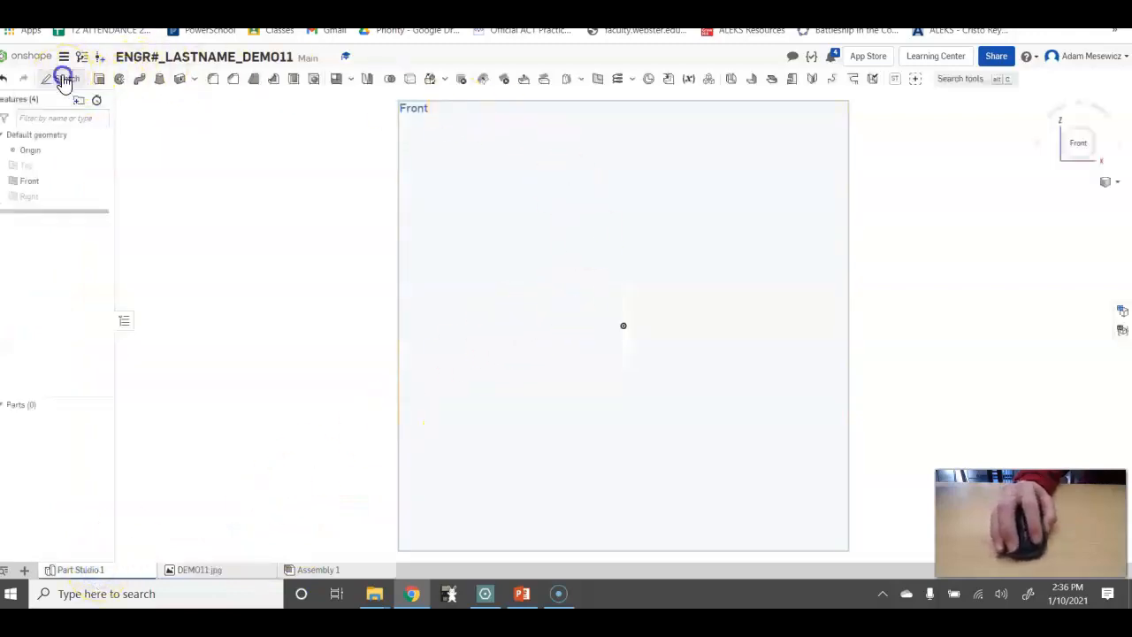
click(481, 177)
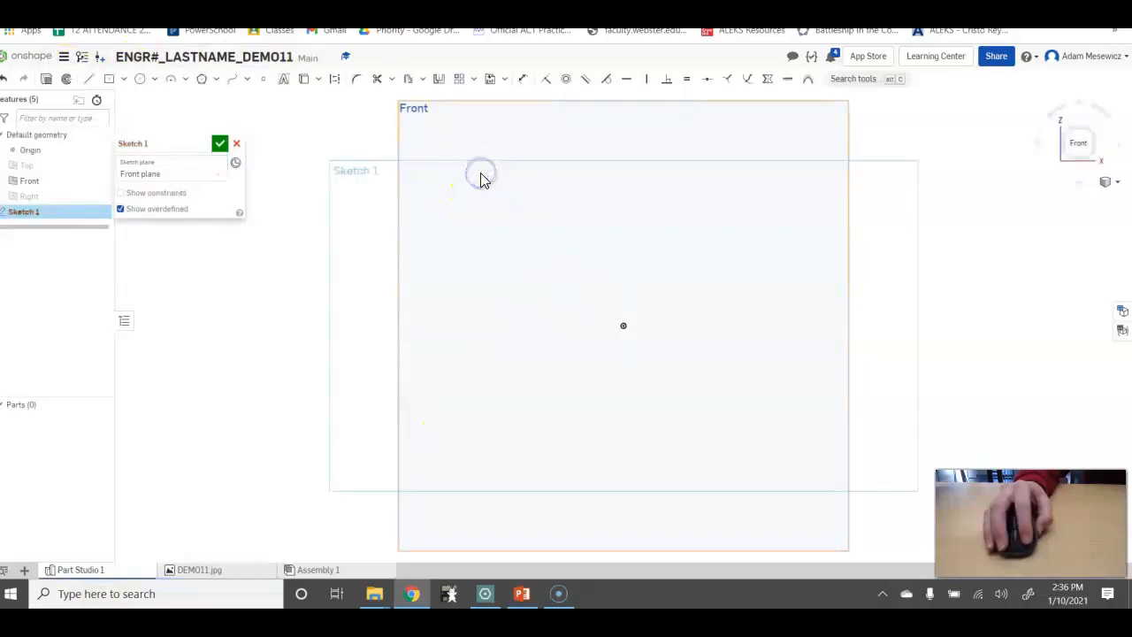
click(128, 82)
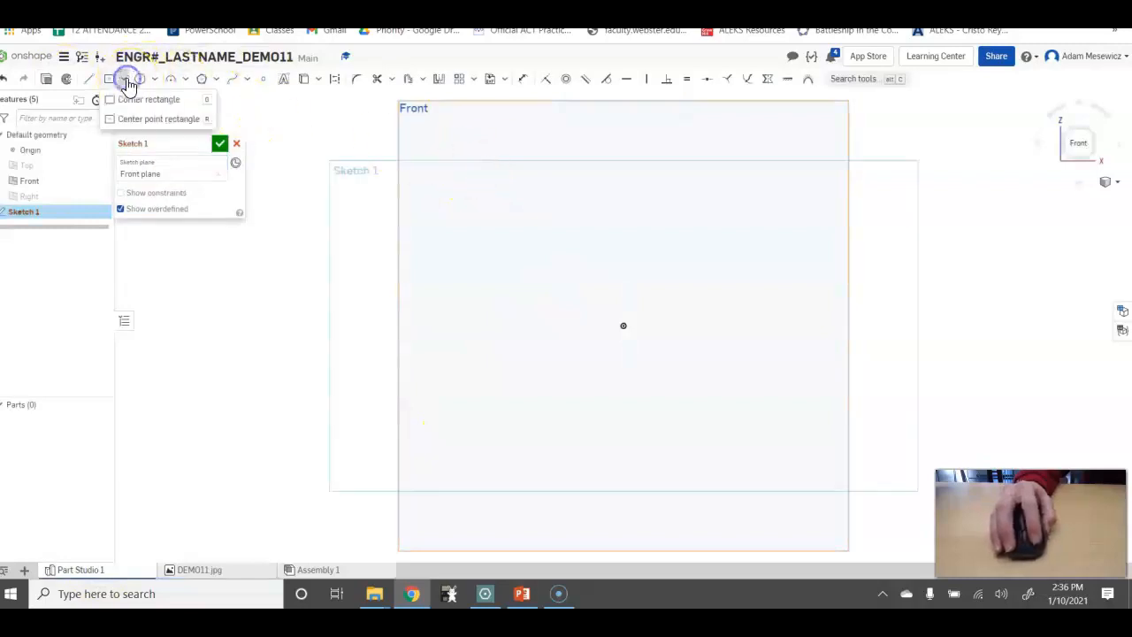
click(141, 116)
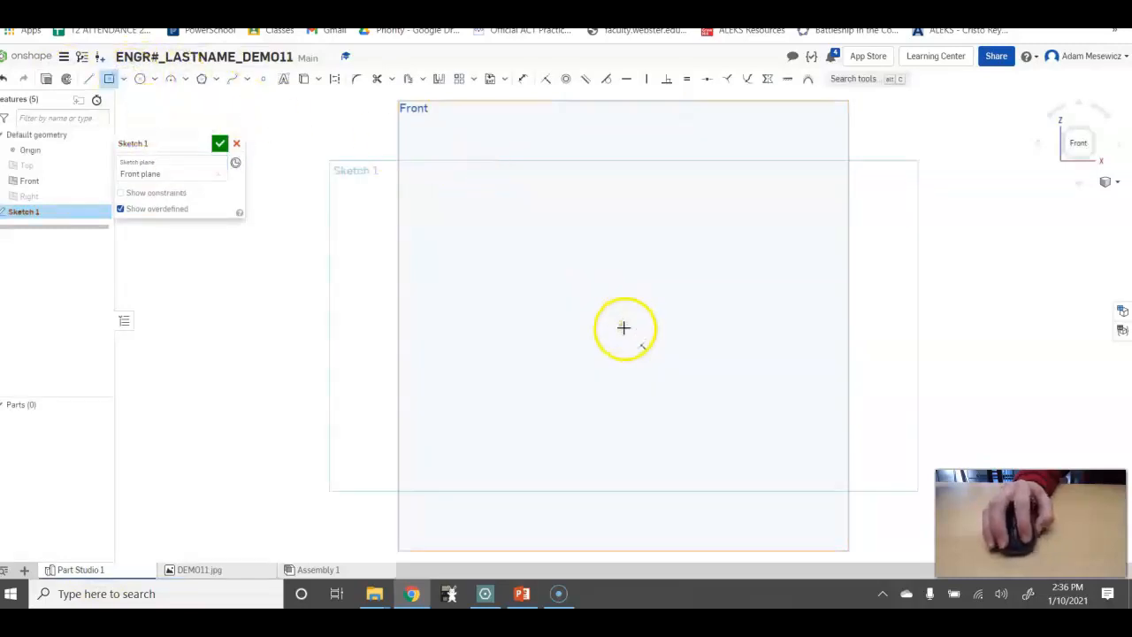
click(625, 327)
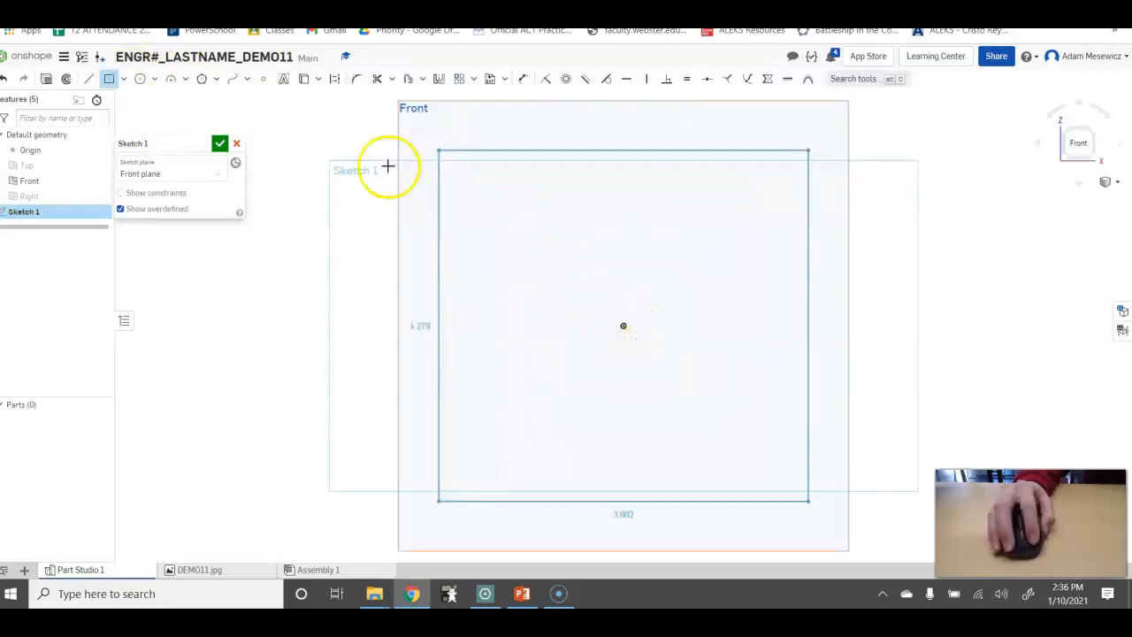
click(357, 115)
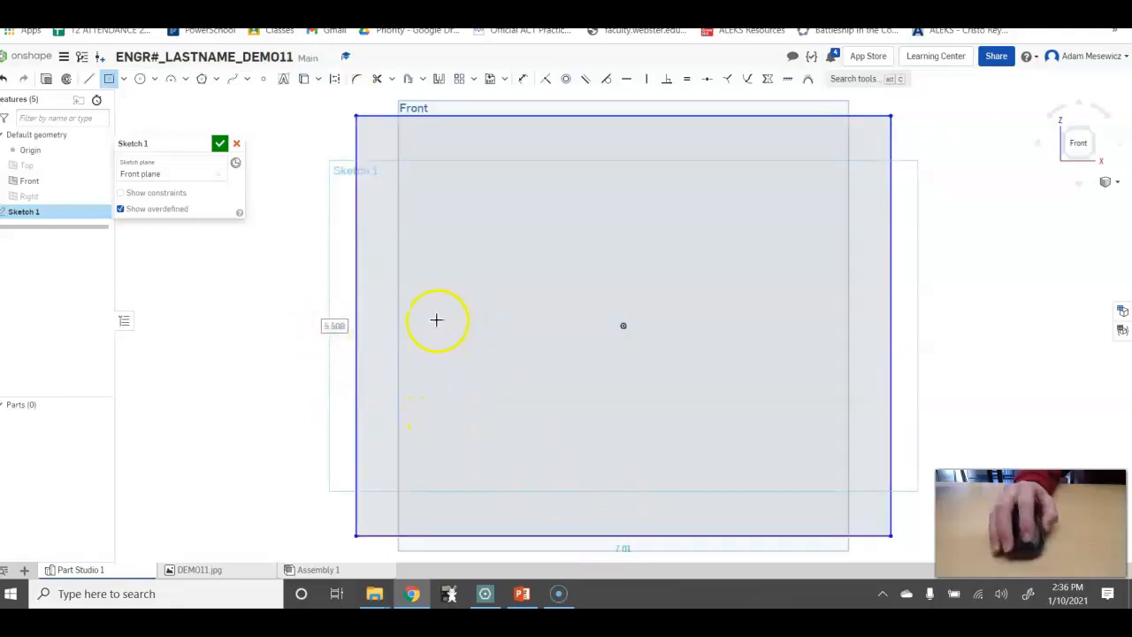
Dimension the rectangle's height as 40 in and fit the enlarged sketch in the front view.
scroll(436, 319, down, 5)
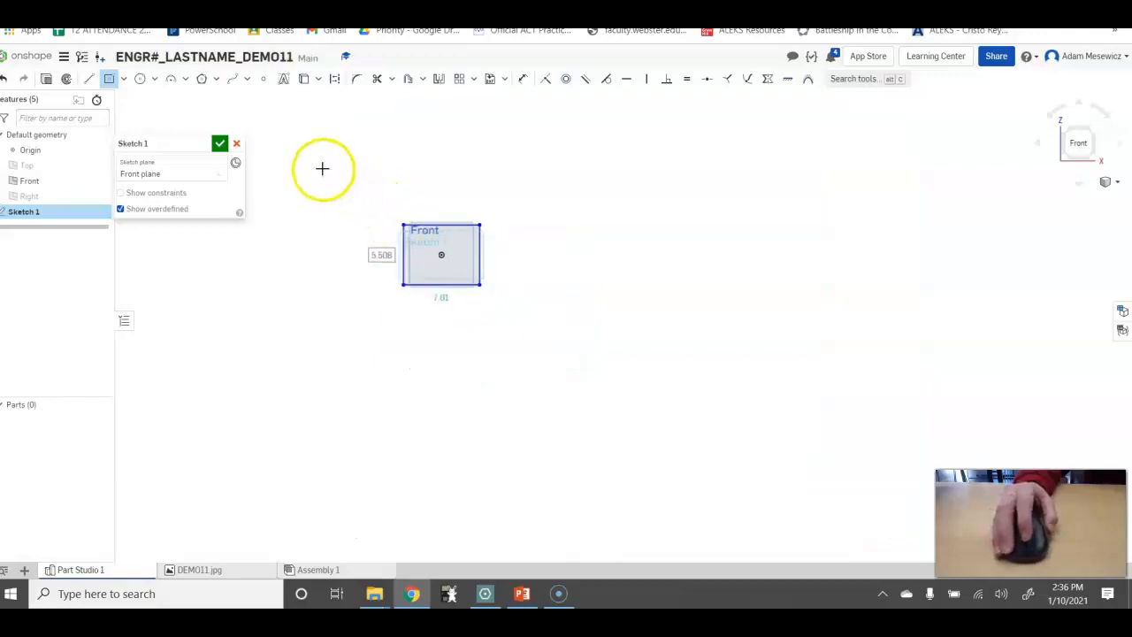
click(524, 80)
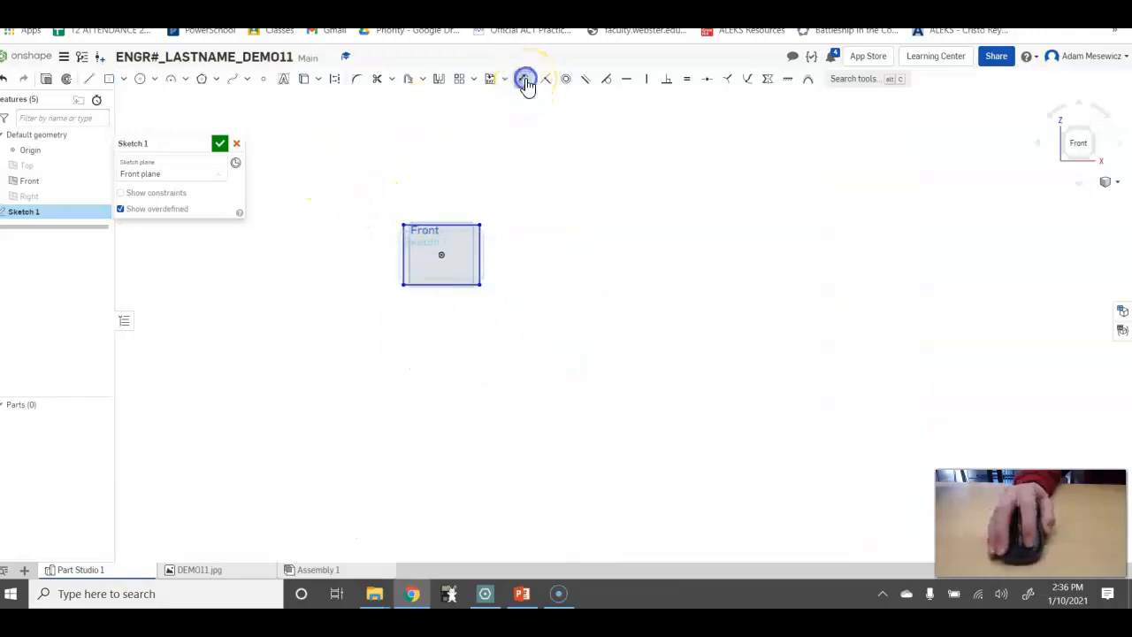
click(403, 249)
click(362, 255)
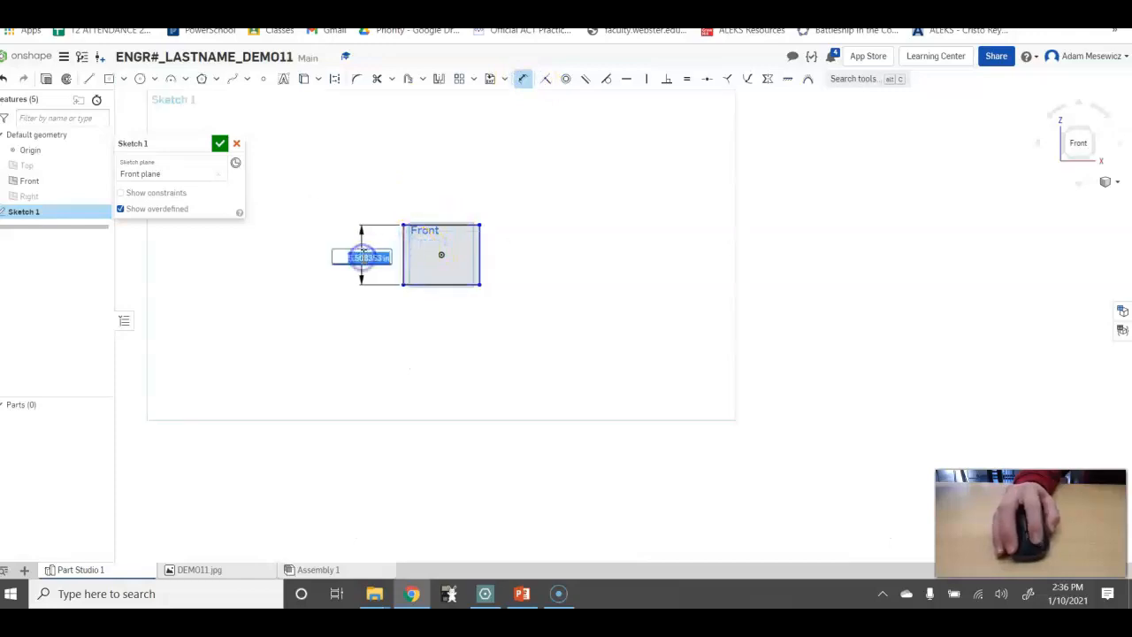
text(40)
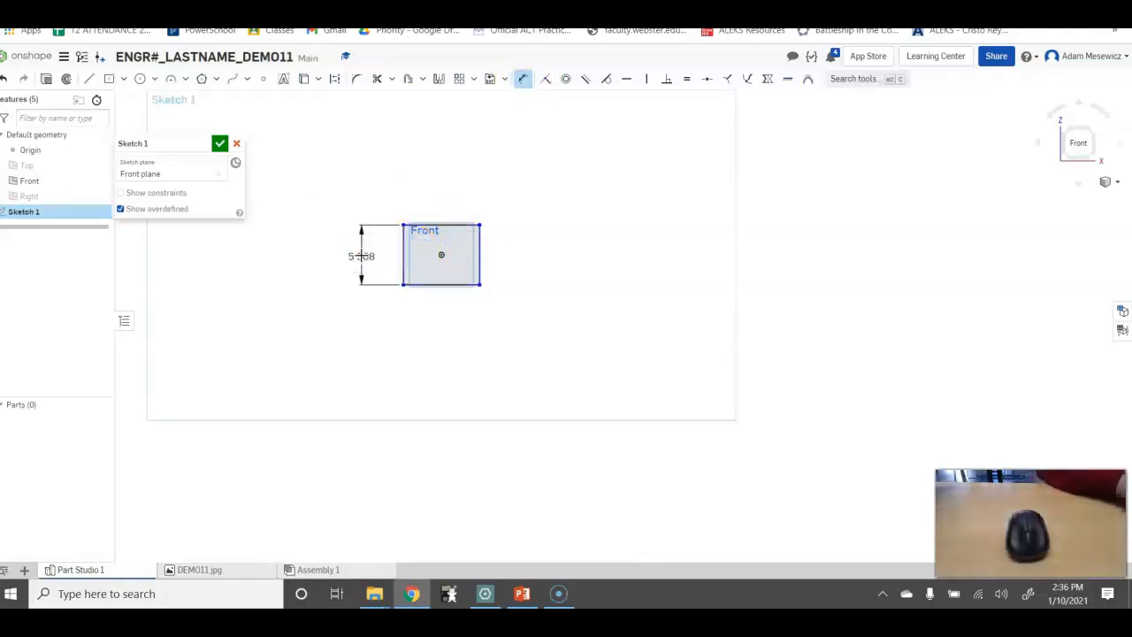
key(Return)
click(313, 198)
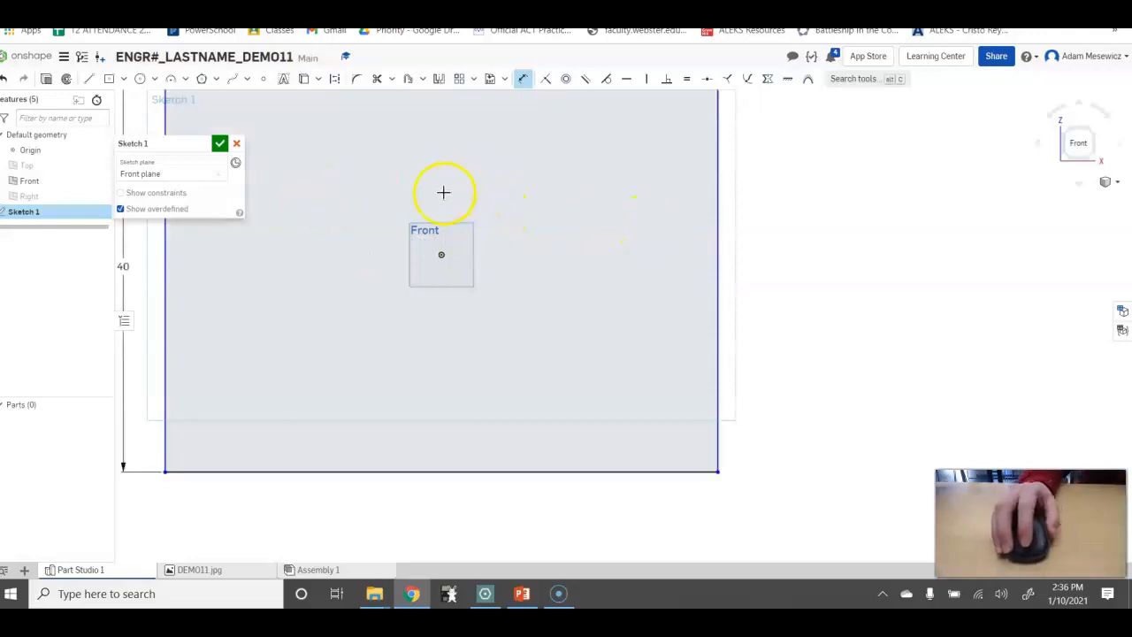
scroll(372, 169, down, 3)
scroll(811, 432, down, 1)
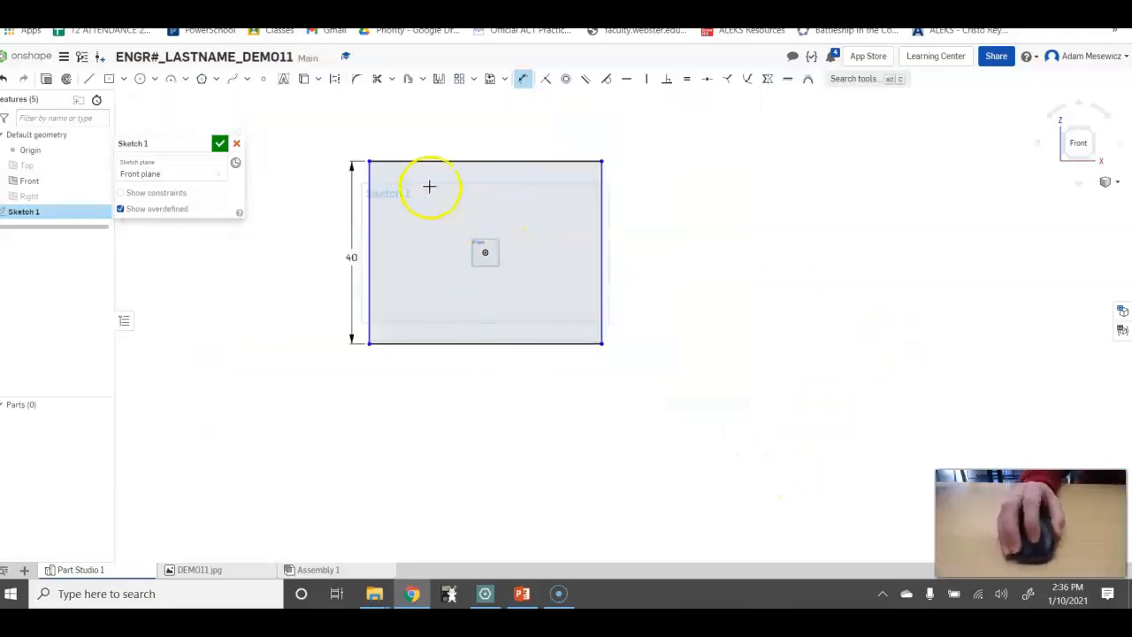
scroll(278, 144, down, 1)
scroll(816, 548, down, 1)
click(1080, 143)
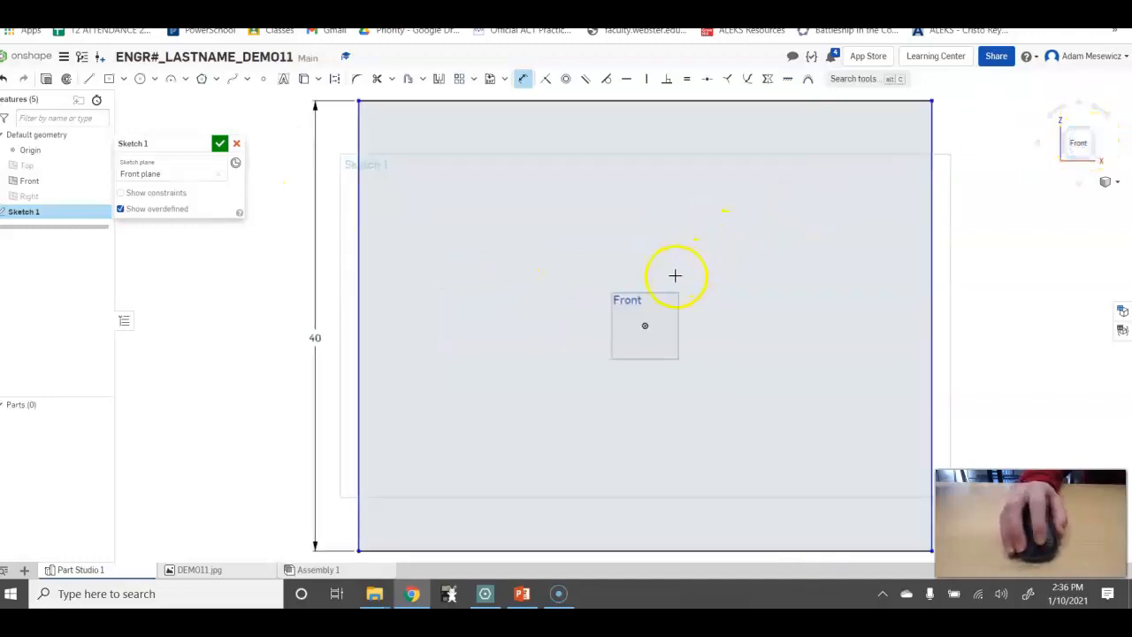
Dimension the sketch rectangle's width as 36 in along its lower edge.
scroll(699, 256, down, 2)
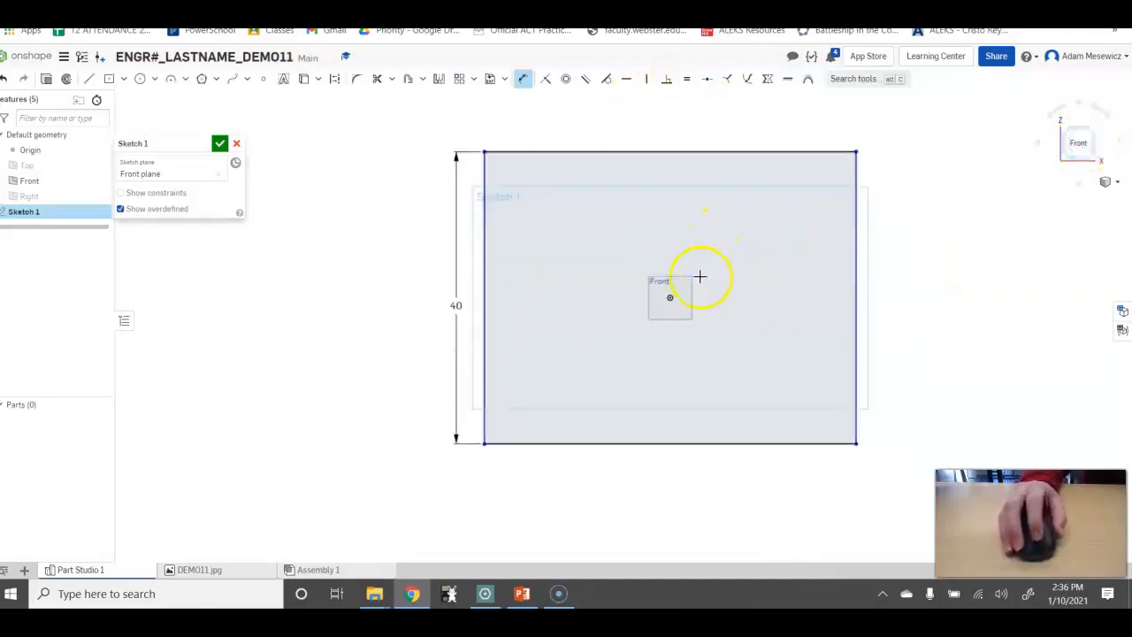
click(643, 471)
text(36)
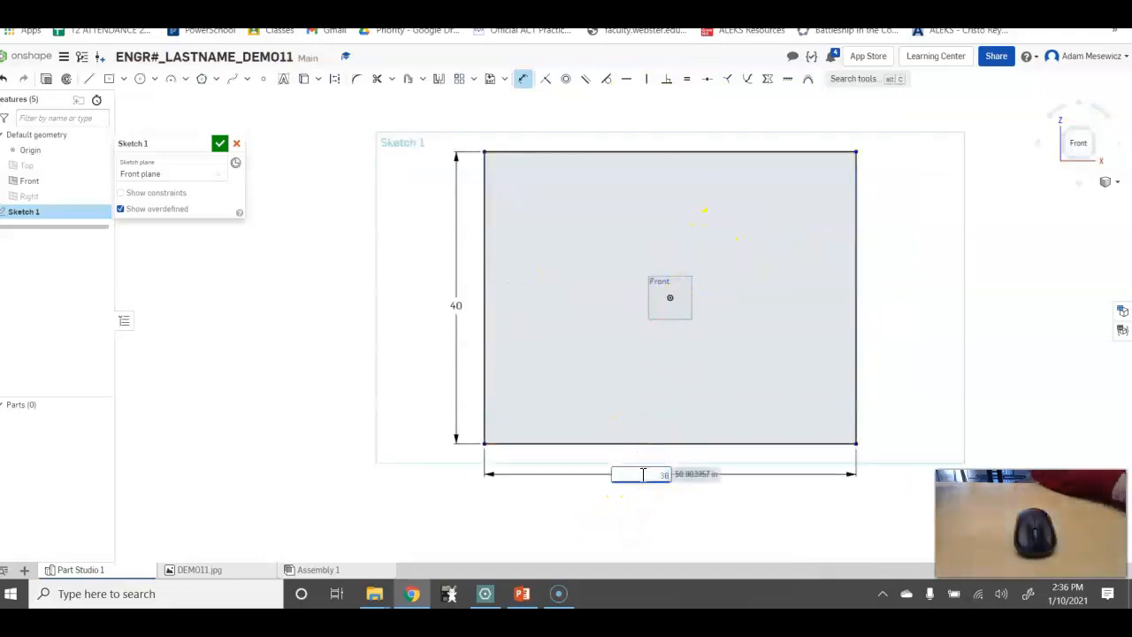
key(Return)
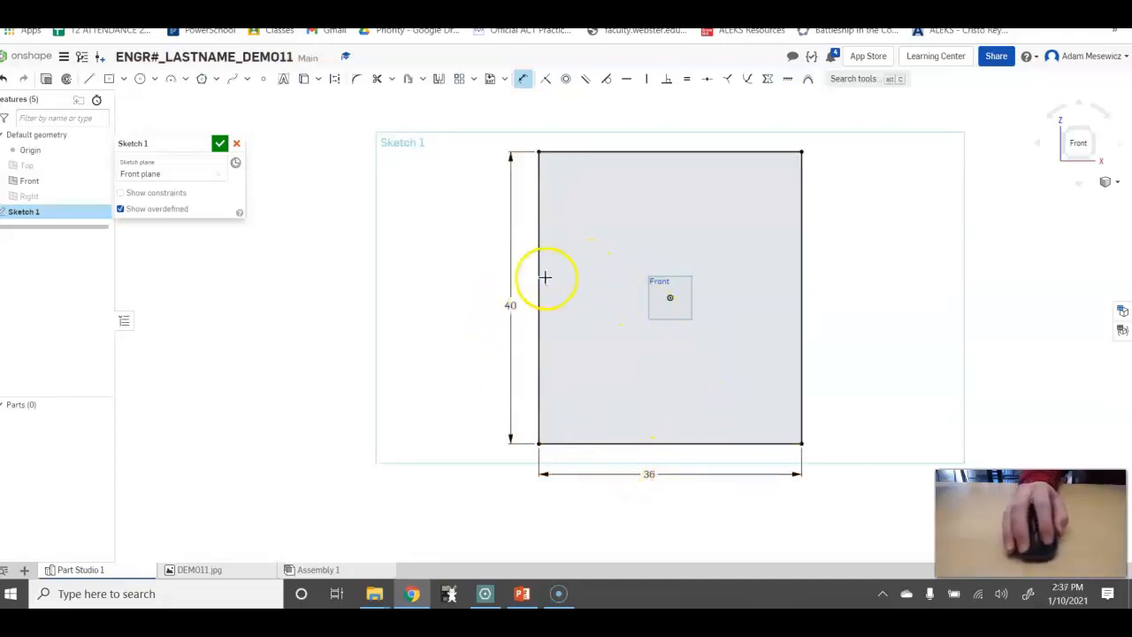
Extrude the rectangle as a new solid to the 18 in bookcase depth given in the reference image.
click(47, 79)
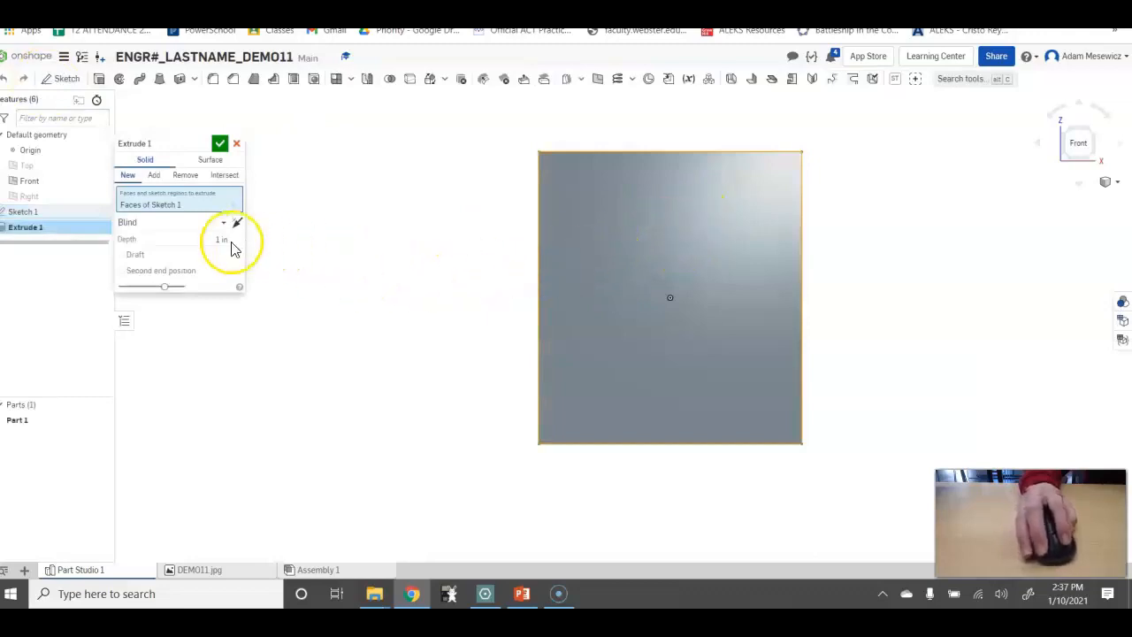
click(221, 237)
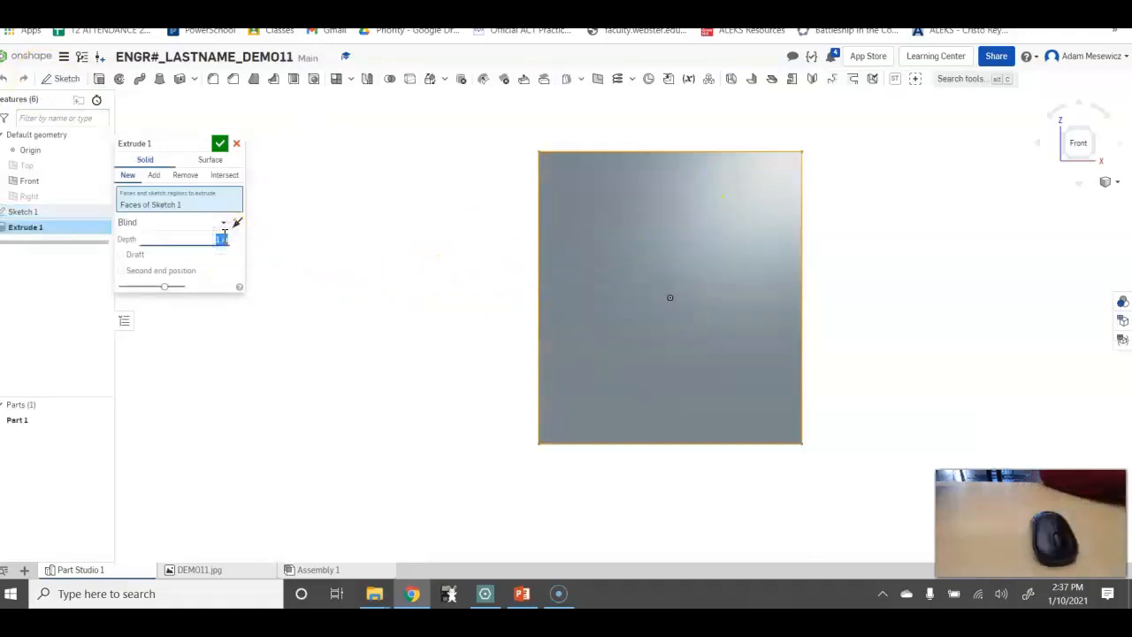
right_drag(416, 253, 368, 239)
click(220, 144)
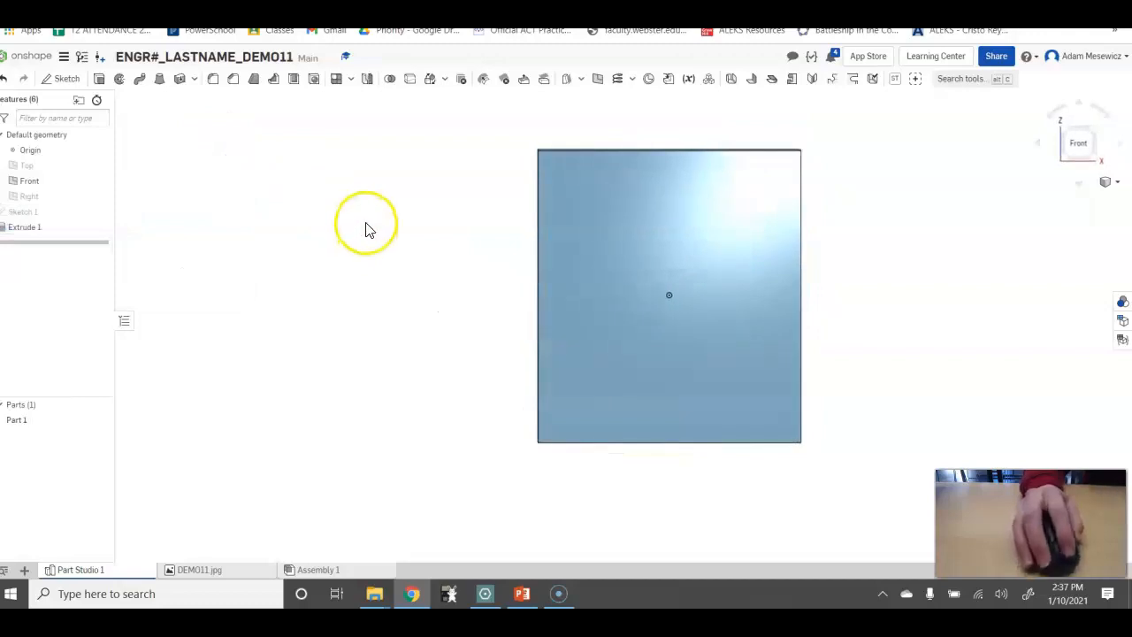
mouse_move(382, 260)
right_down()
mouse_move(380, 227)
mouse_move(407, 251)
mouse_move(395, 241)
mouse_move(378, 247)
mouse_move(392, 260)
mouse_move(380, 255)
right_up()
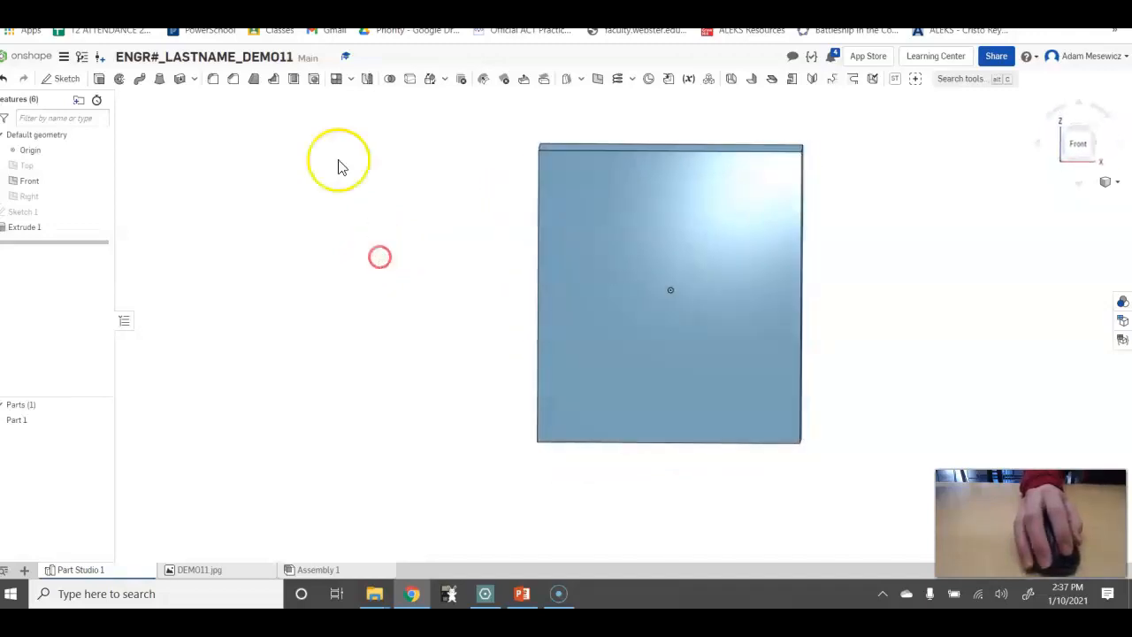
Shell the block by removing its front face, checking the reference image and setting the wall thickness to 1 in.
click(292, 81)
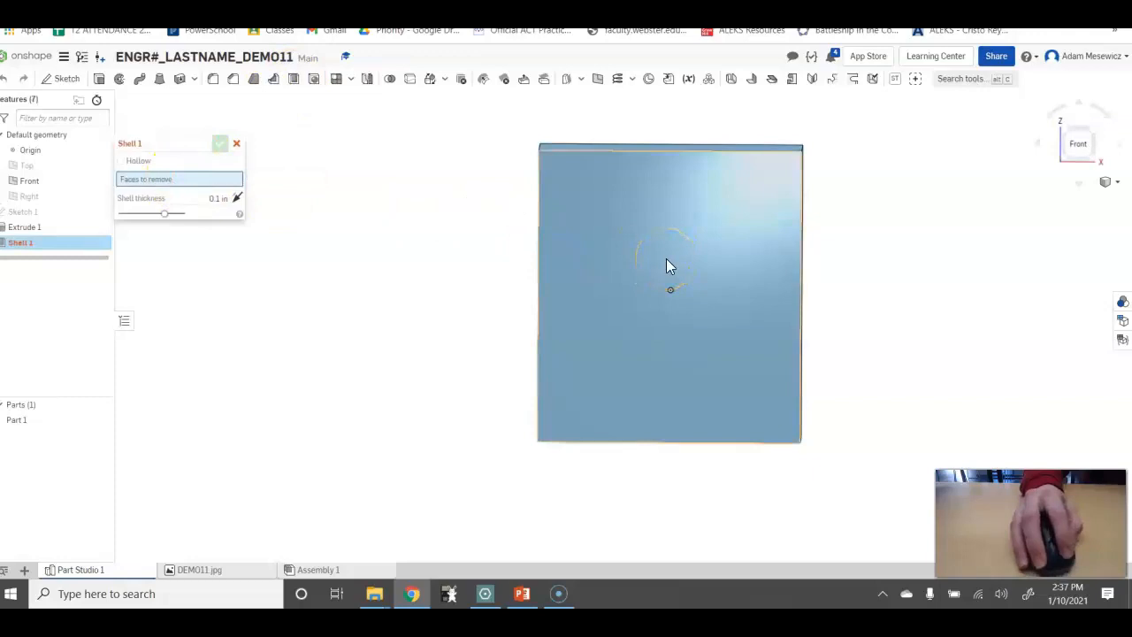
click(667, 264)
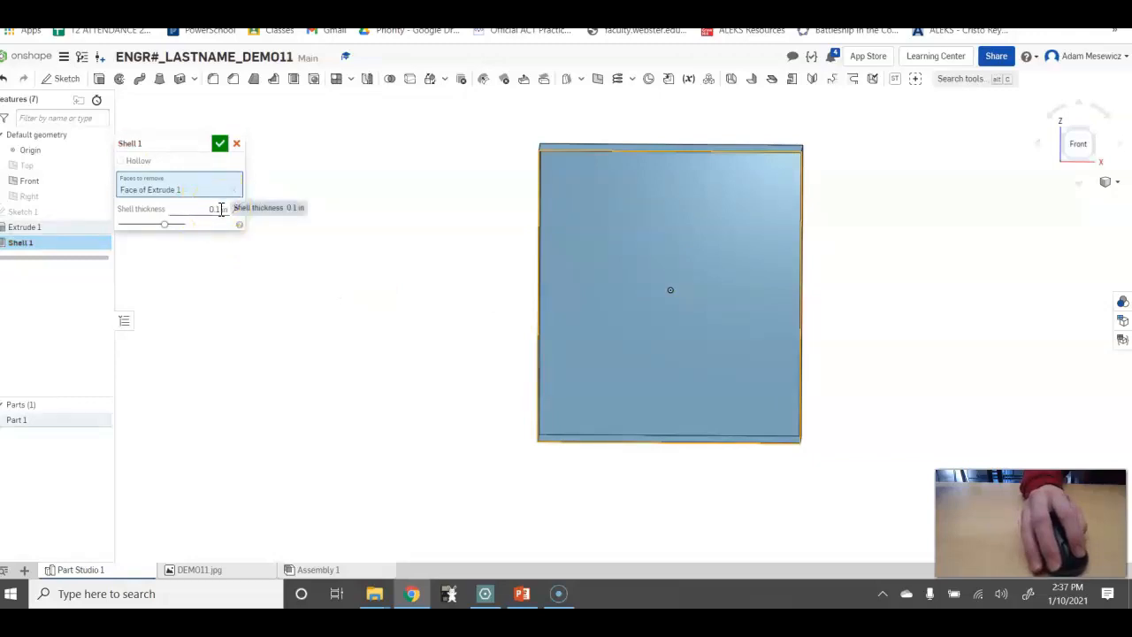
mouse_move(407, 282)
right_down()
mouse_move(366, 283)
mouse_move(395, 285)
mouse_move(420, 311)
mouse_move(422, 285)
mouse_move(439, 302)
mouse_move(422, 294)
right_up()
click(220, 573)
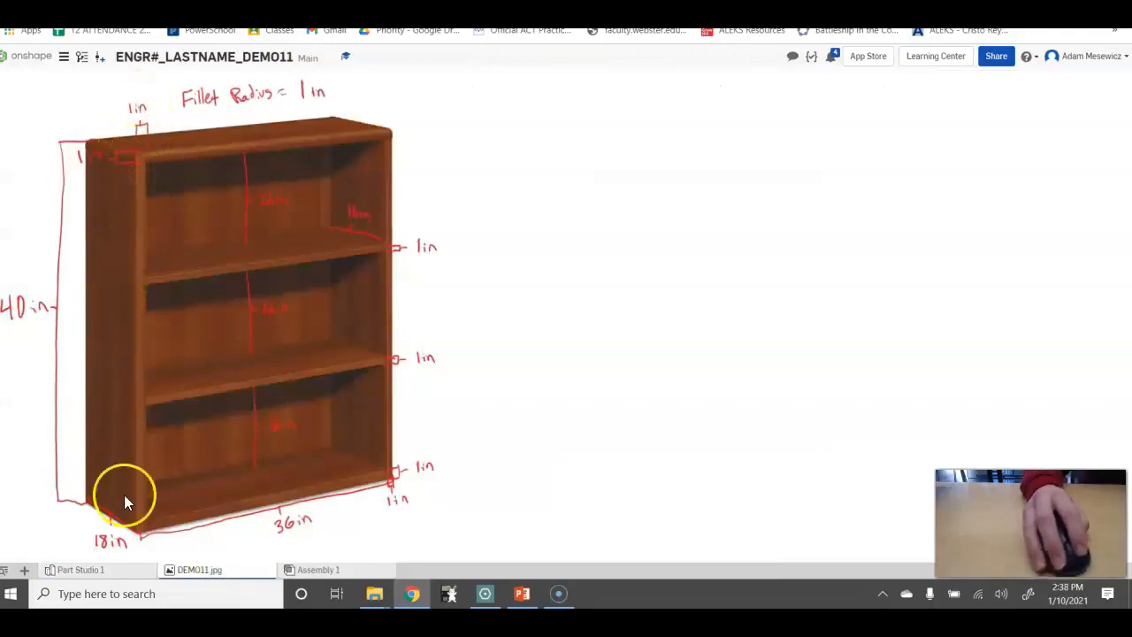
click(94, 573)
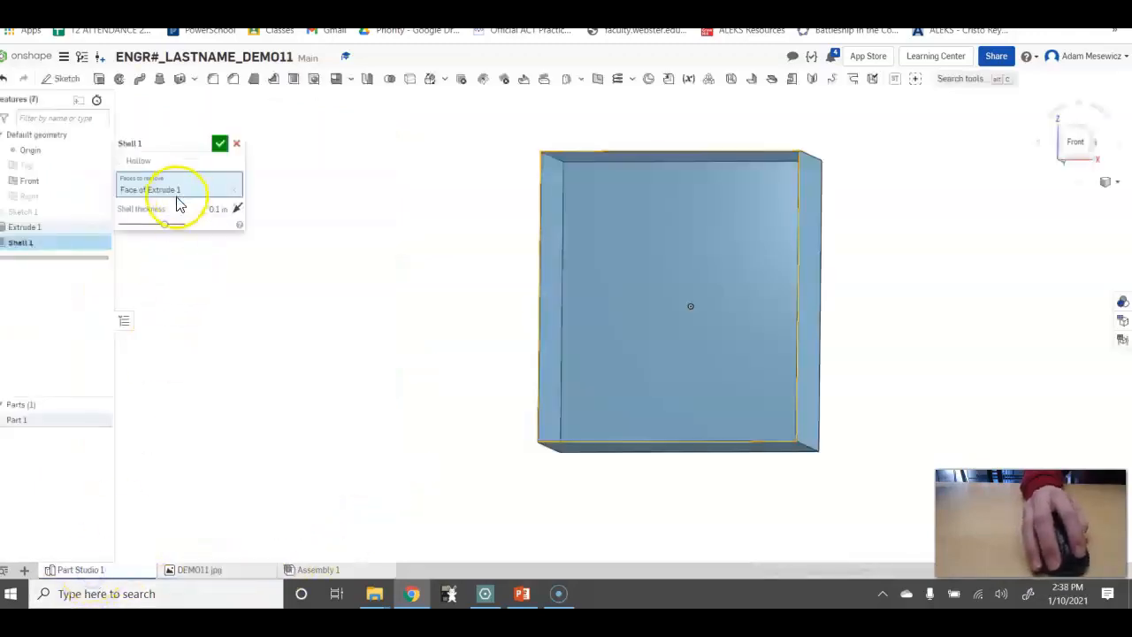
click(226, 205)
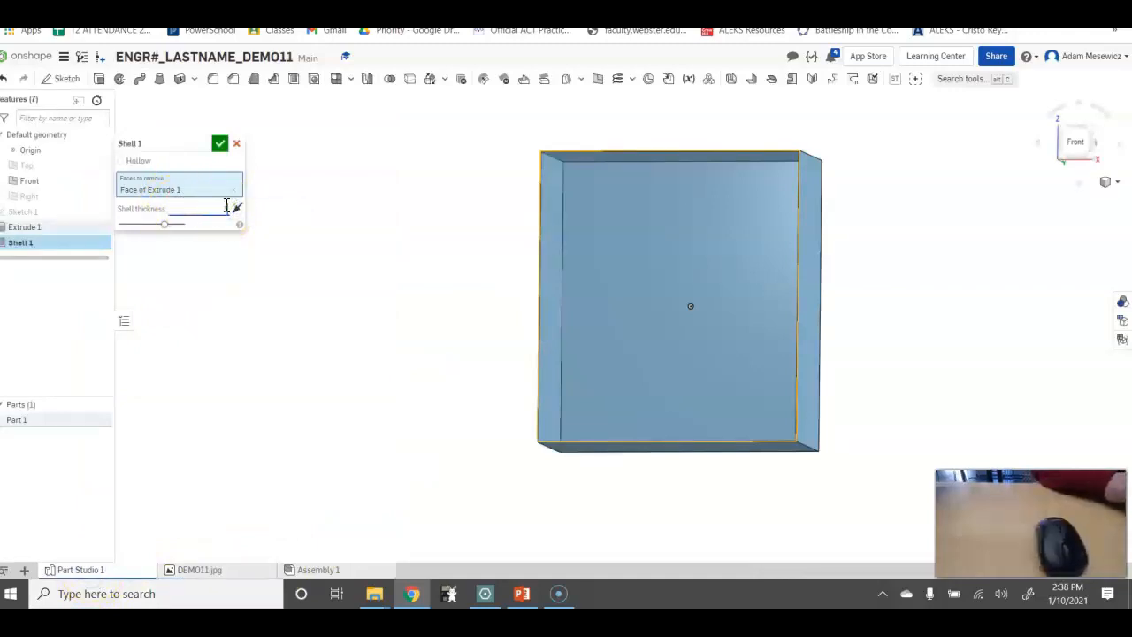
text(1)
key(Return)
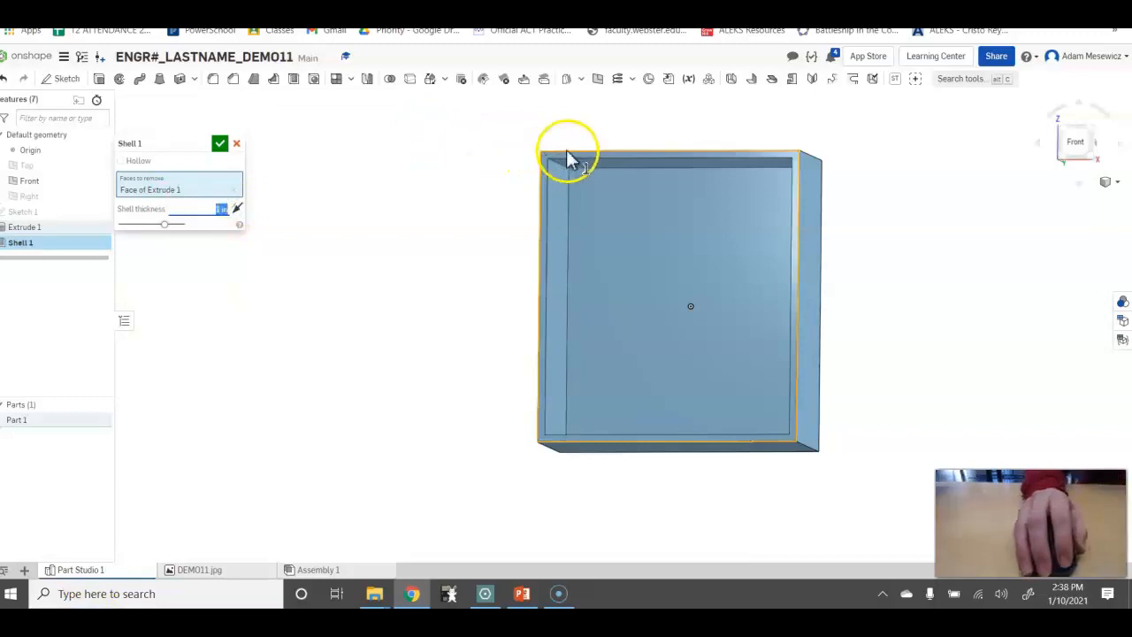
right_drag(493, 190, 504, 185)
click(220, 144)
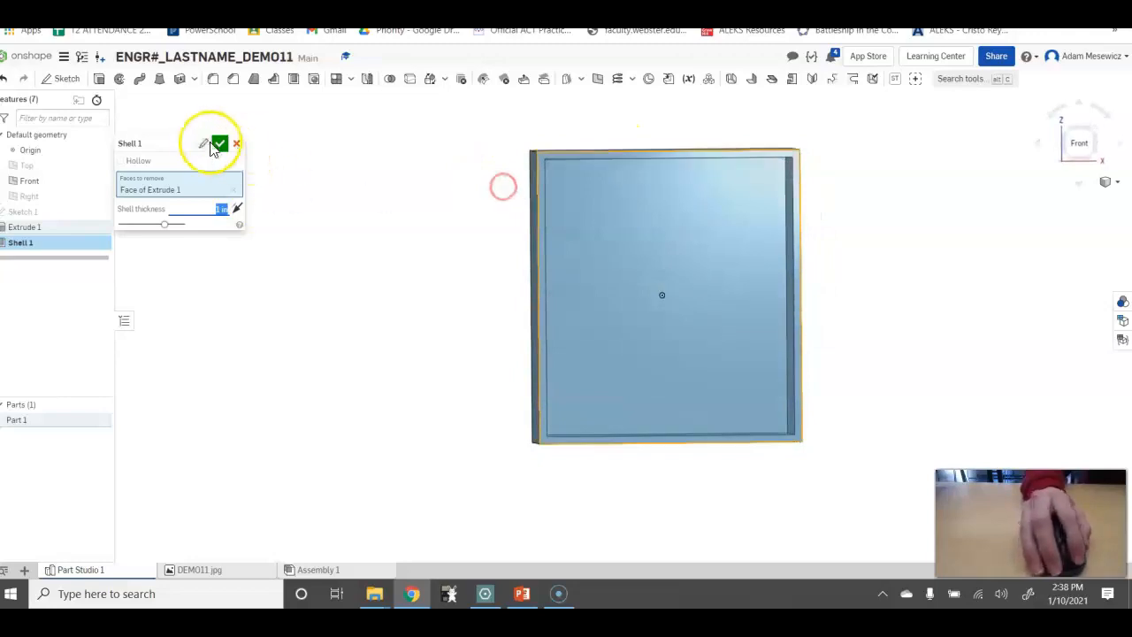
mouse_move(370, 263)
right_down()
mouse_move(380, 271)
mouse_move(319, 271)
mouse_move(371, 263)
mouse_move(392, 277)
mouse_move(395, 268)
mouse_move(377, 260)
mouse_move(374, 278)
right_up()
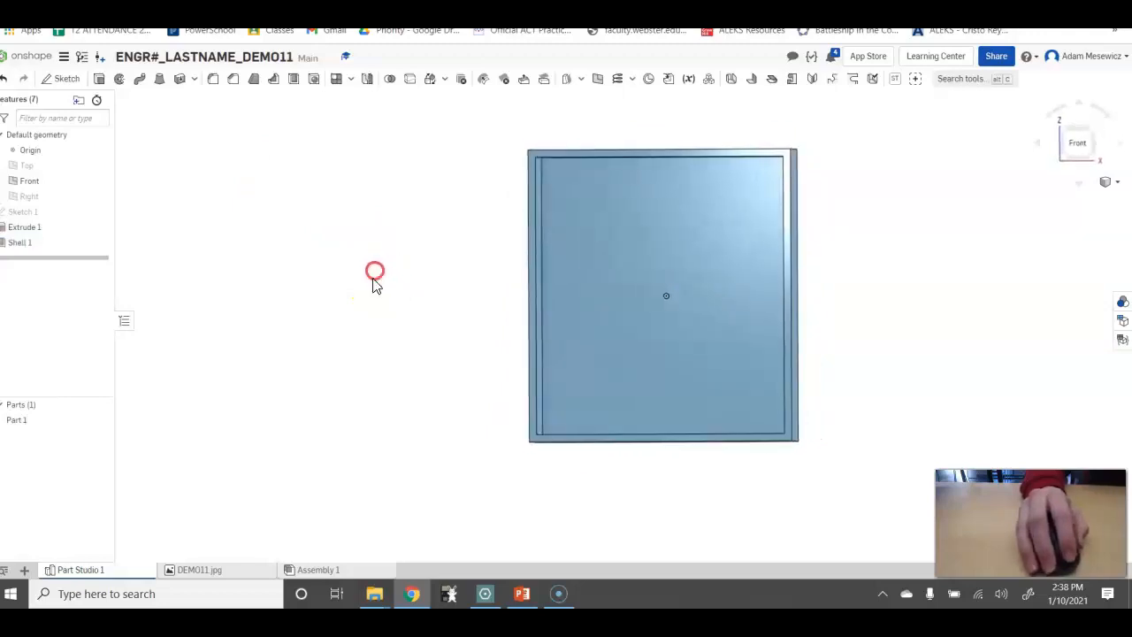
Check the reference image, then start a fillet on the outer front edges of both sides and top and the two top side edges.
click(212, 572)
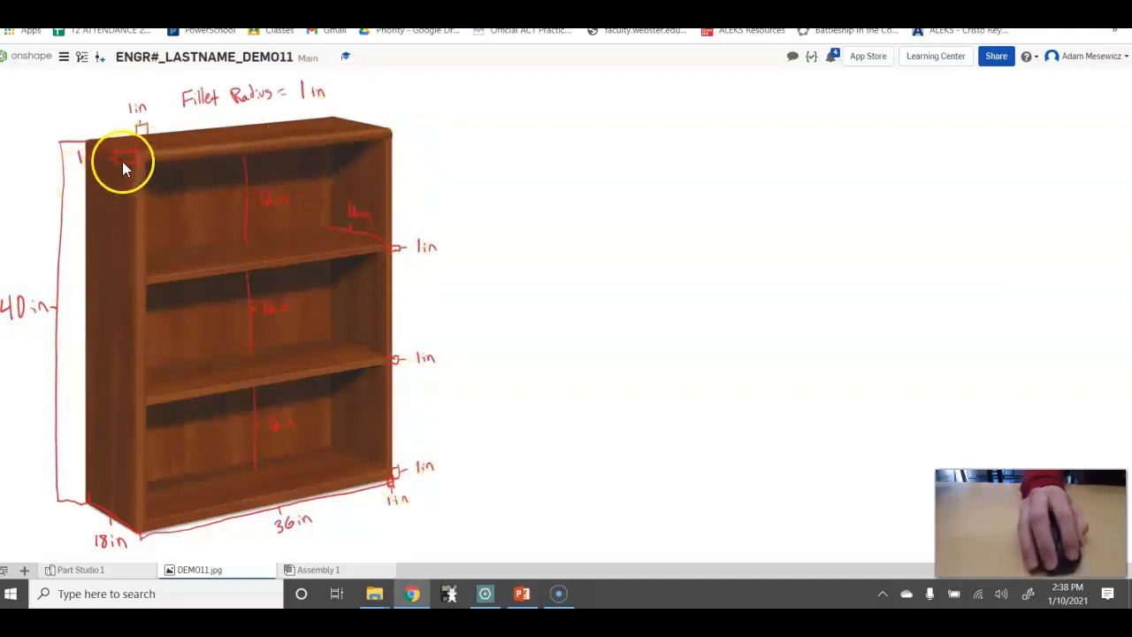
click(78, 570)
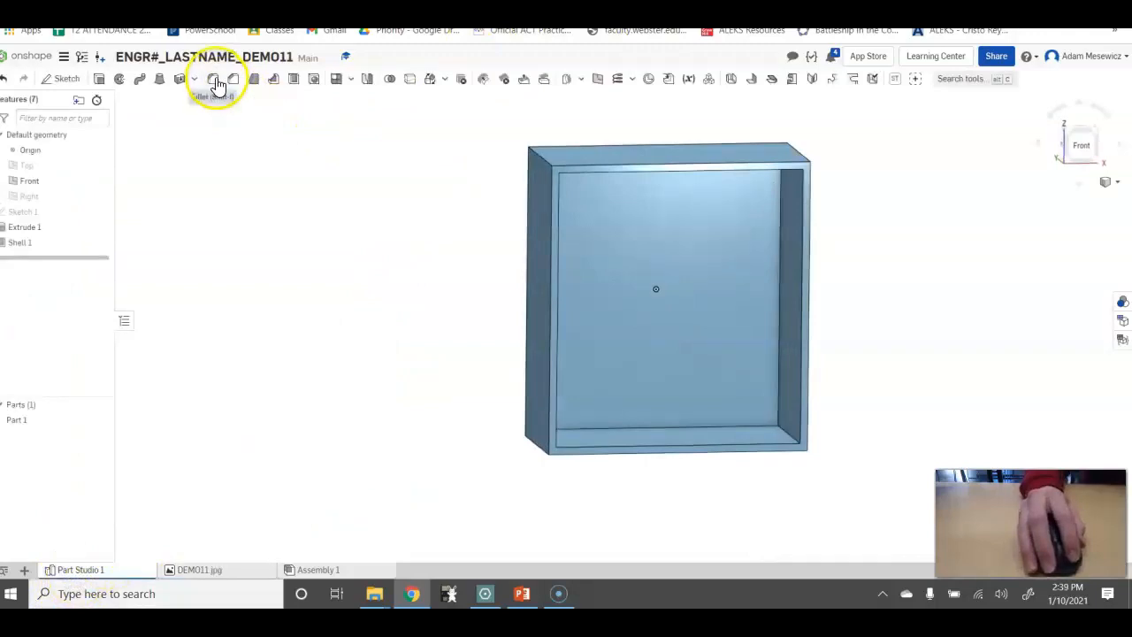
click(214, 80)
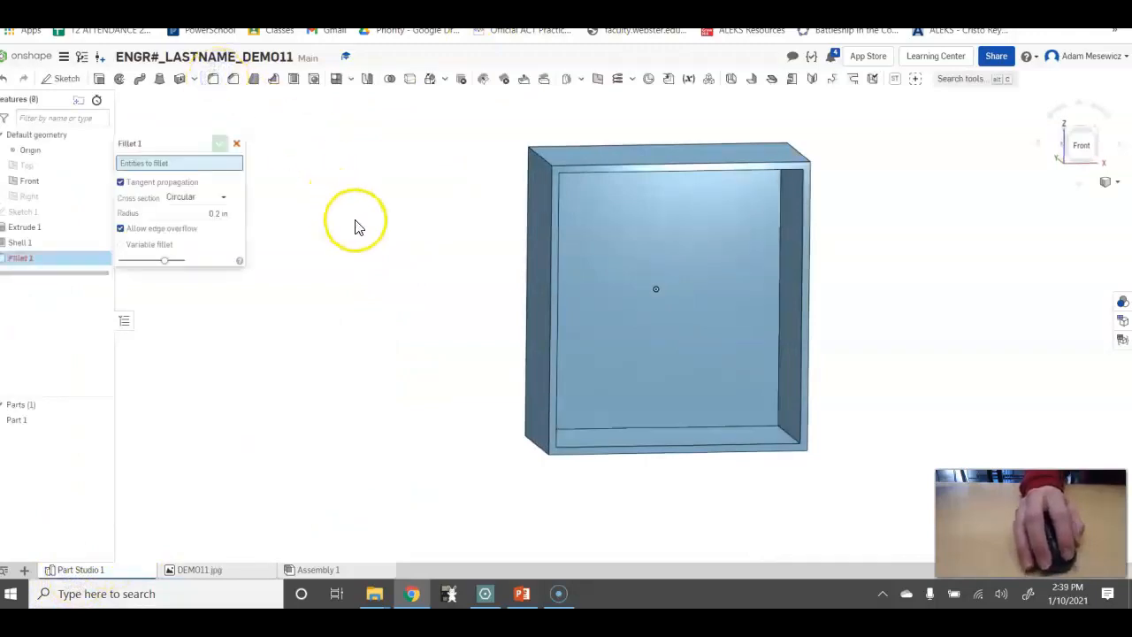
click(550, 275)
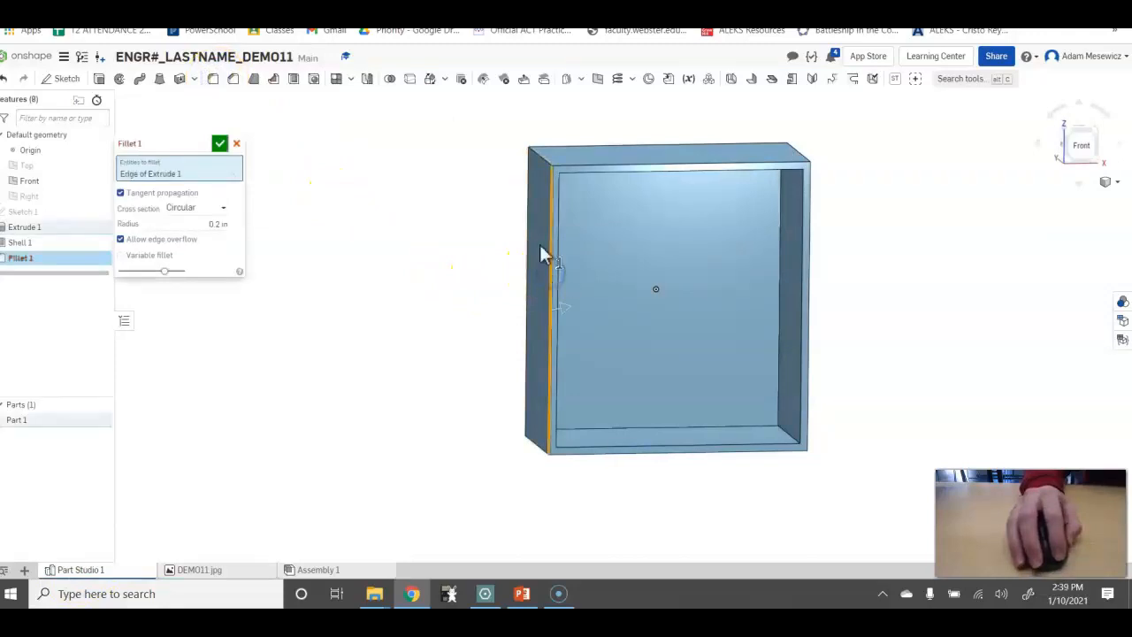
click(542, 161)
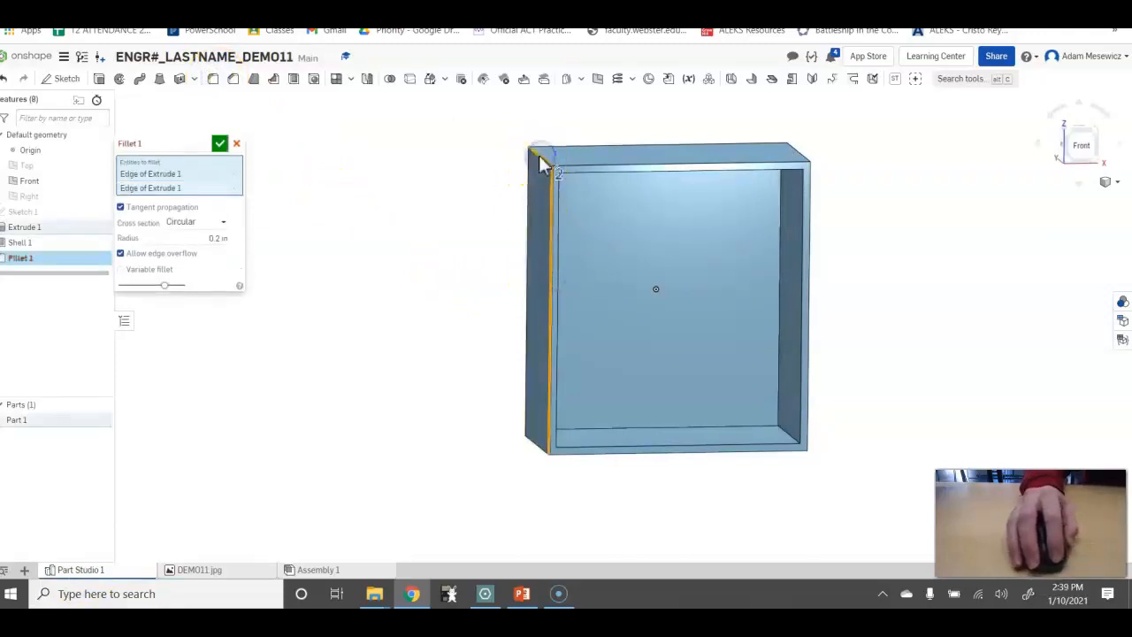
click(594, 167)
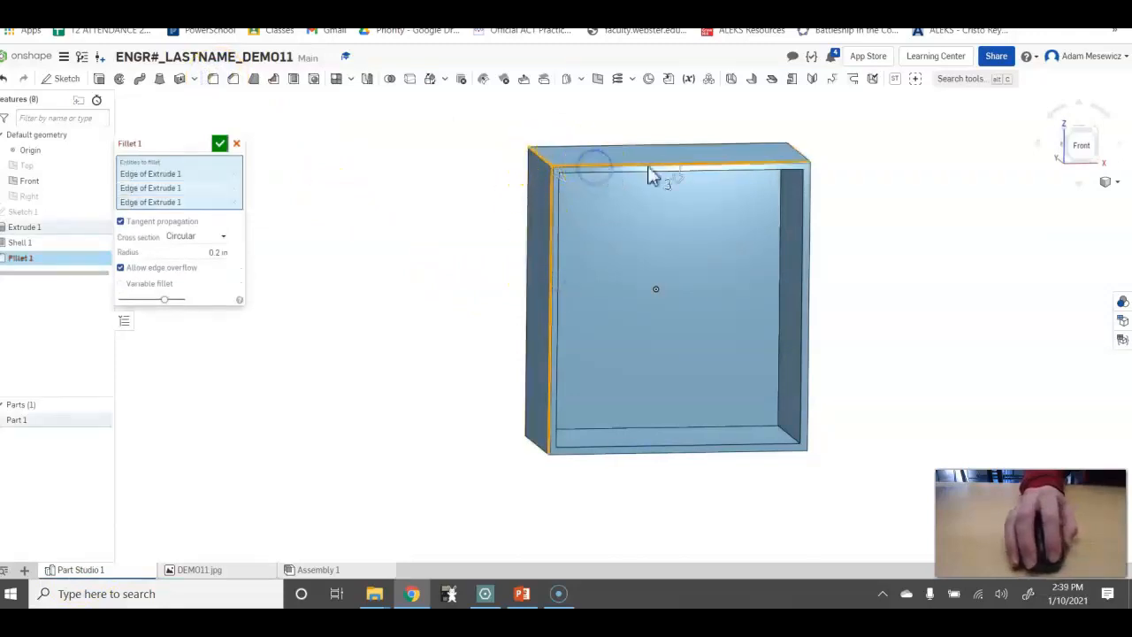
click(804, 163)
click(811, 210)
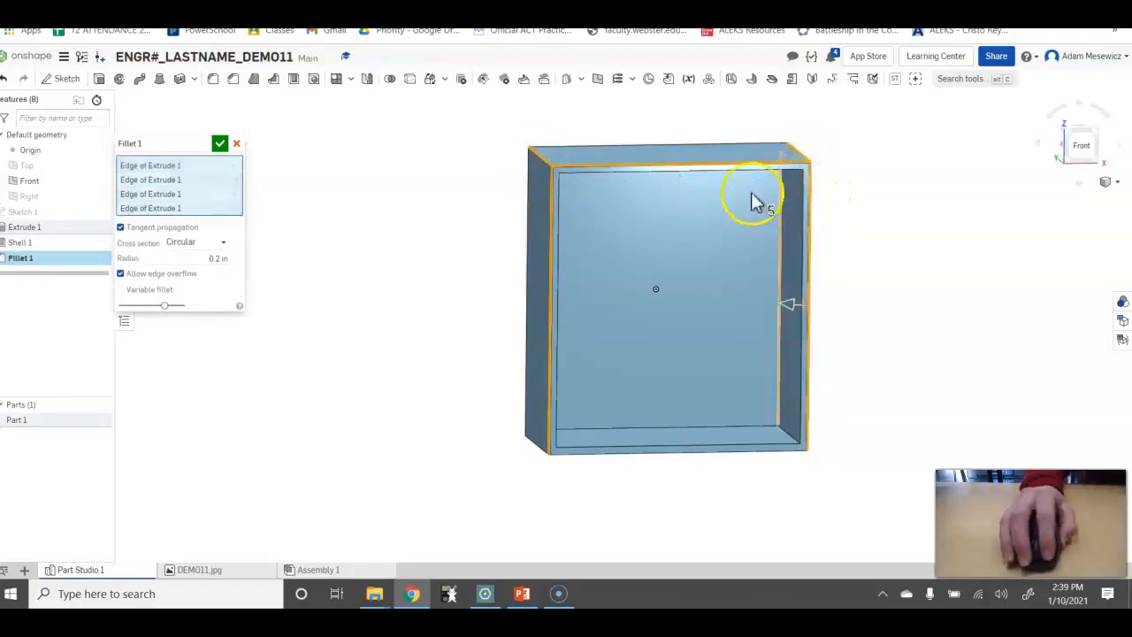
Look up the fillet radius in the reference image, set it to 1 in and inspect the rounded edges.
click(221, 570)
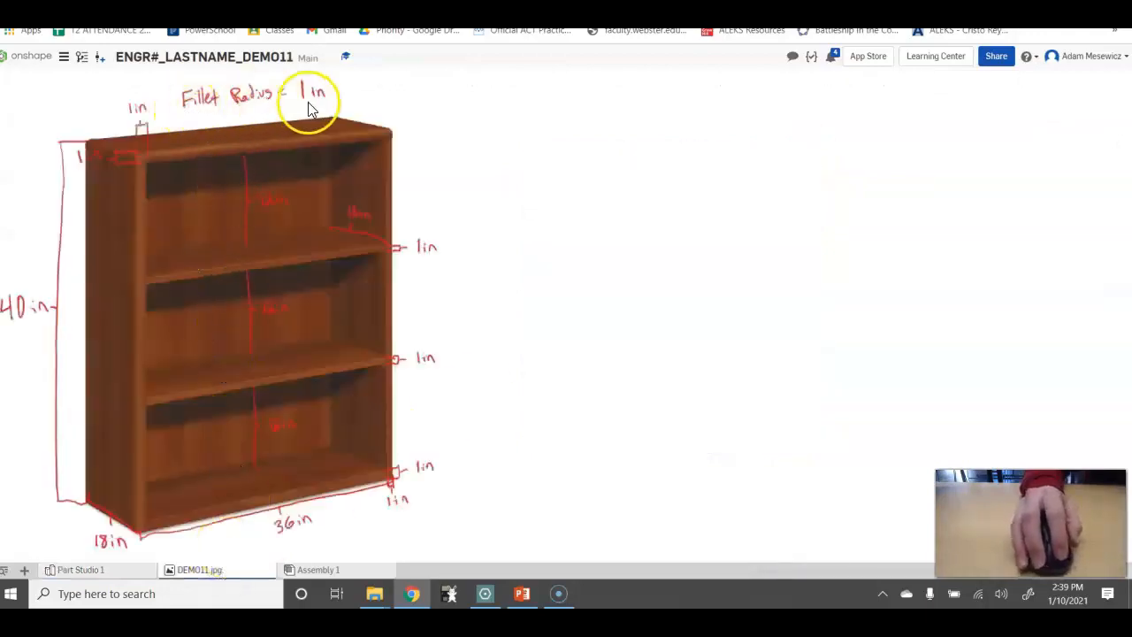
click(80, 569)
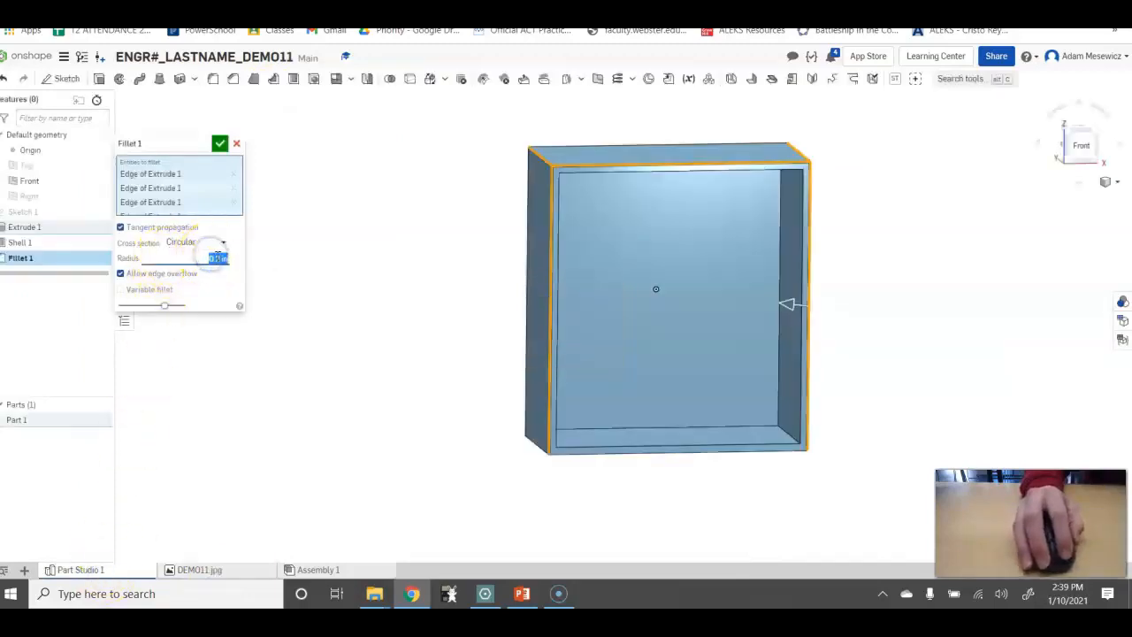
text(1)
key(Return)
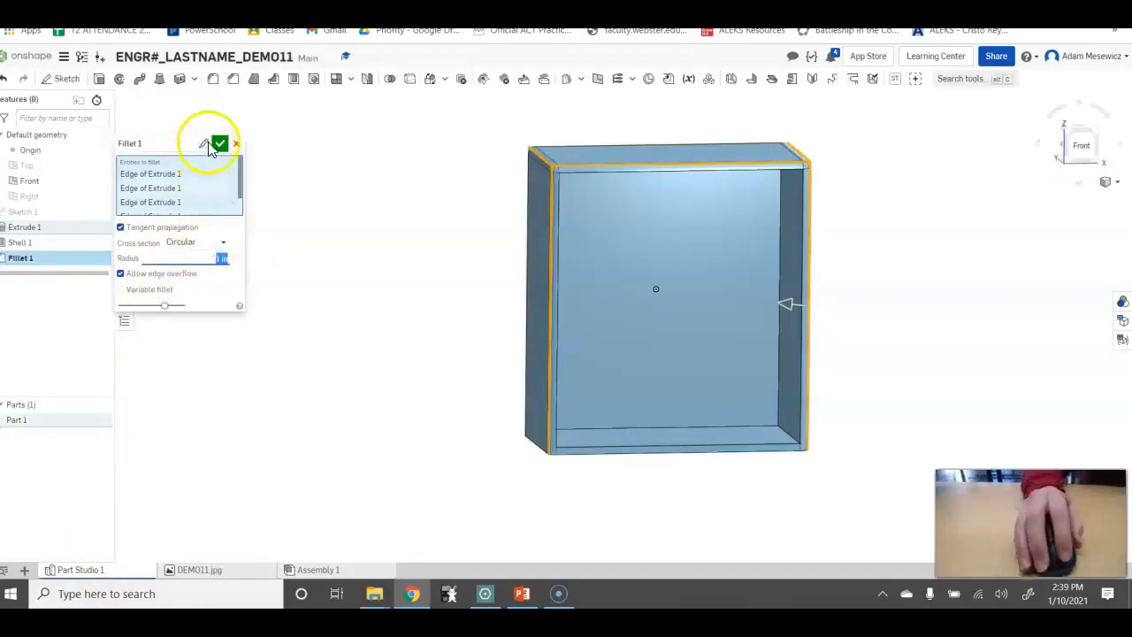
click(219, 144)
right_drag(404, 273, 394, 207)
click(572, 347)
right_drag(487, 346, 495, 372)
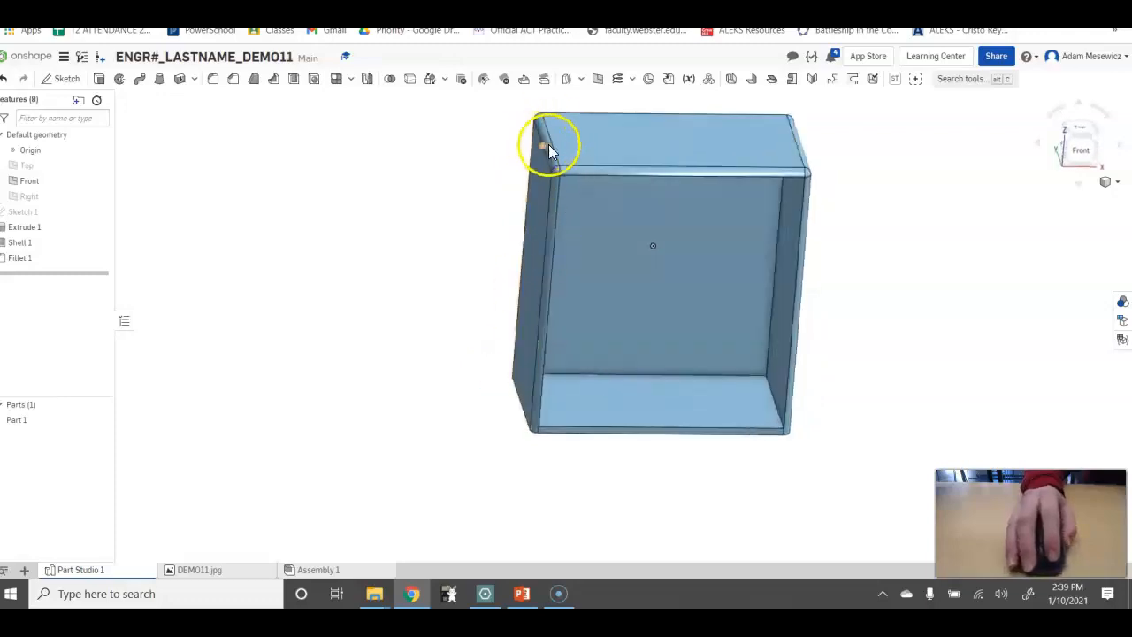
Create a plane offset 16 in toward the open front from the bookcase's inner back face, checking the reference image.
right_drag(858, 194, 903, 170)
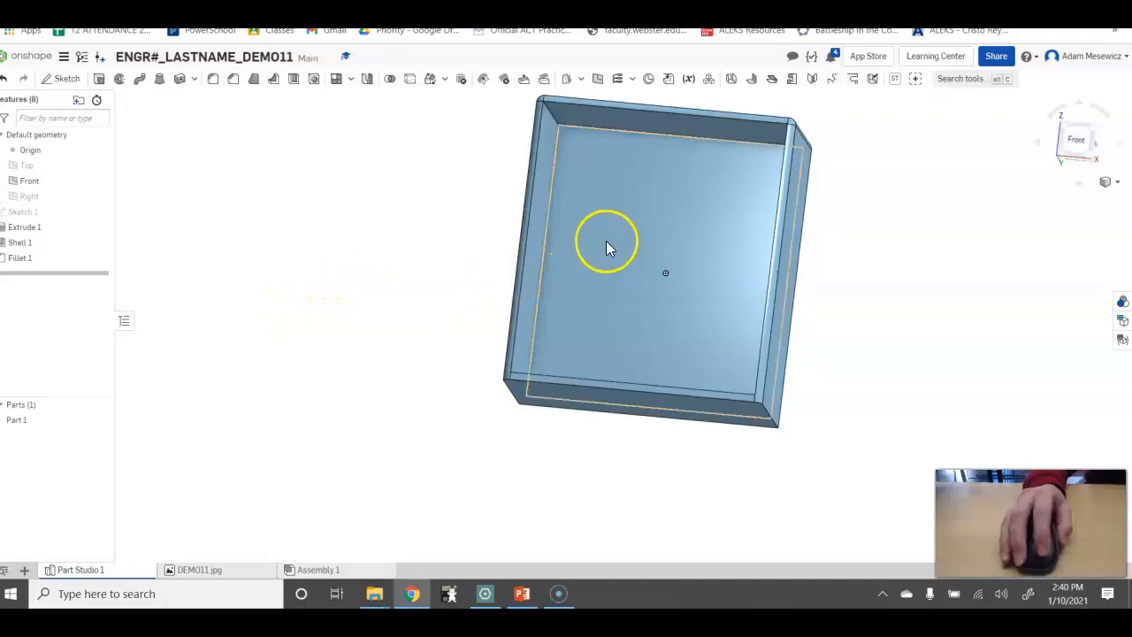
right_drag(455, 271, 435, 278)
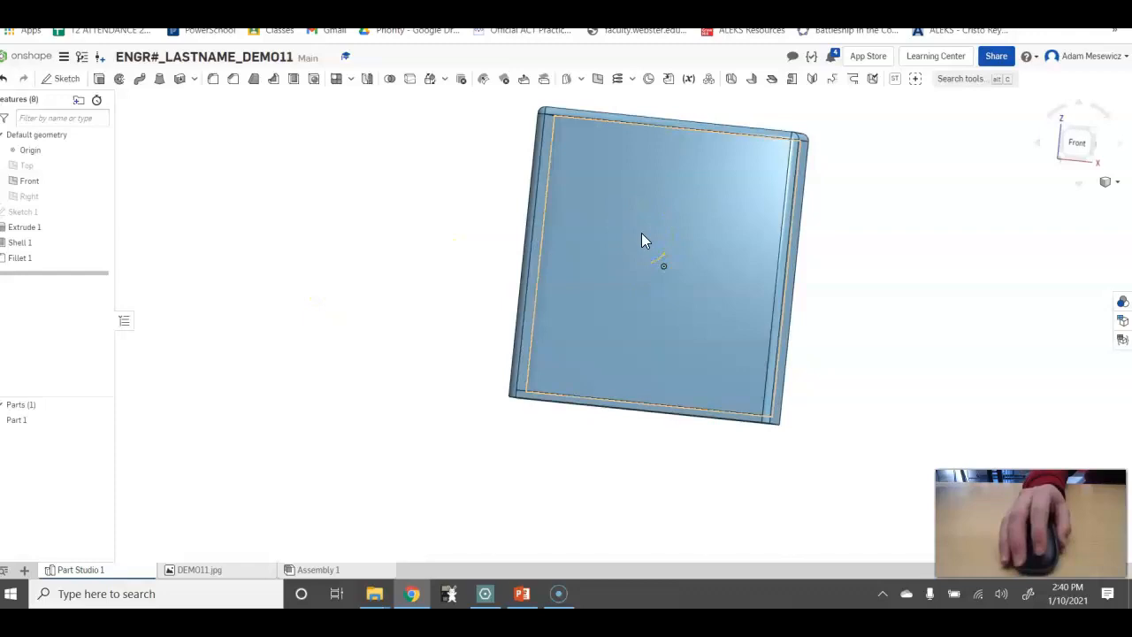
right_click(638, 259)
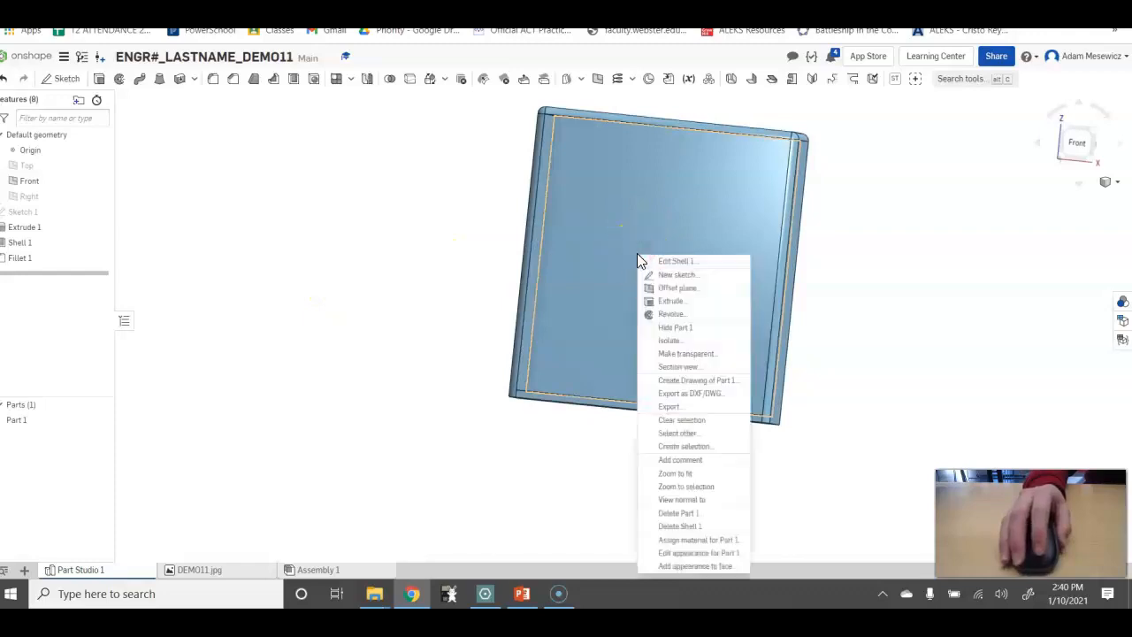
click(668, 288)
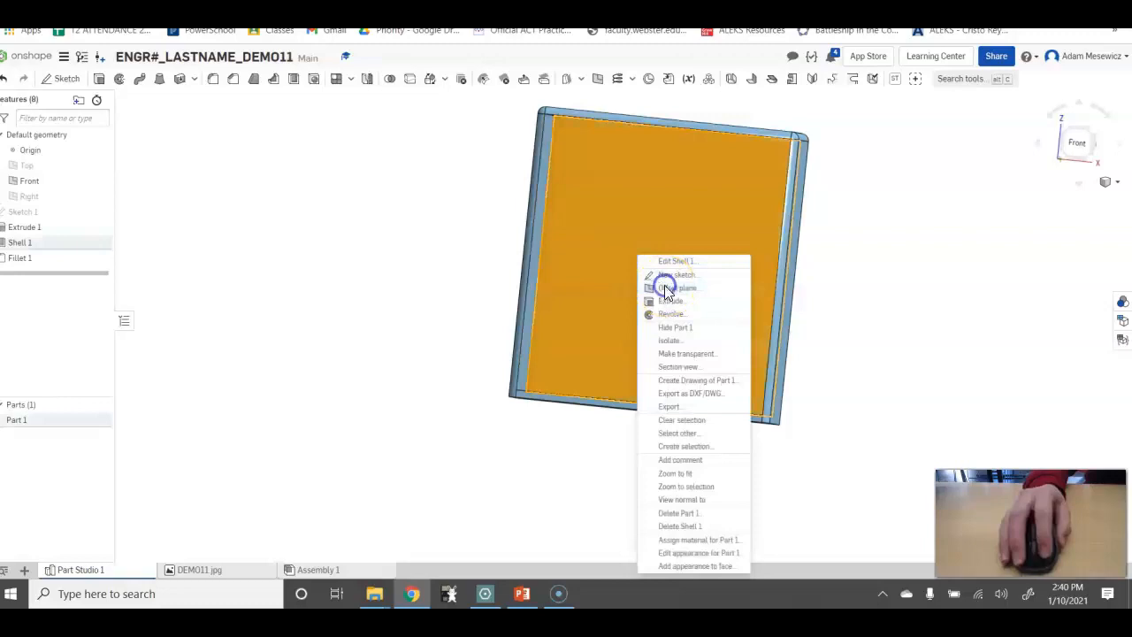
right_drag(430, 375, 434, 329)
click(209, 573)
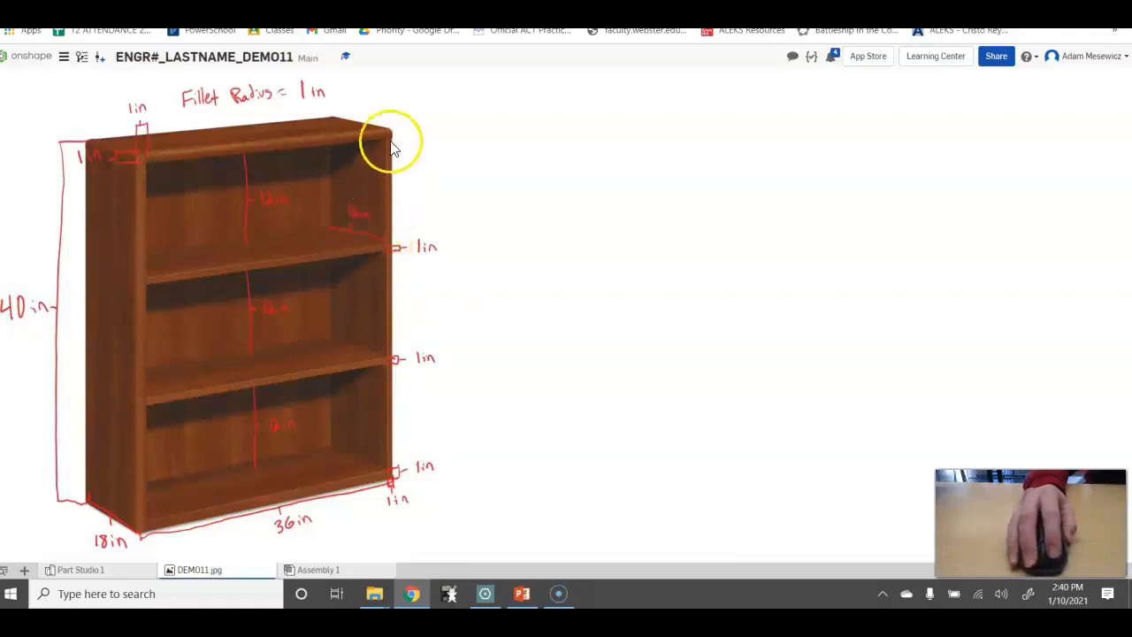
click(104, 572)
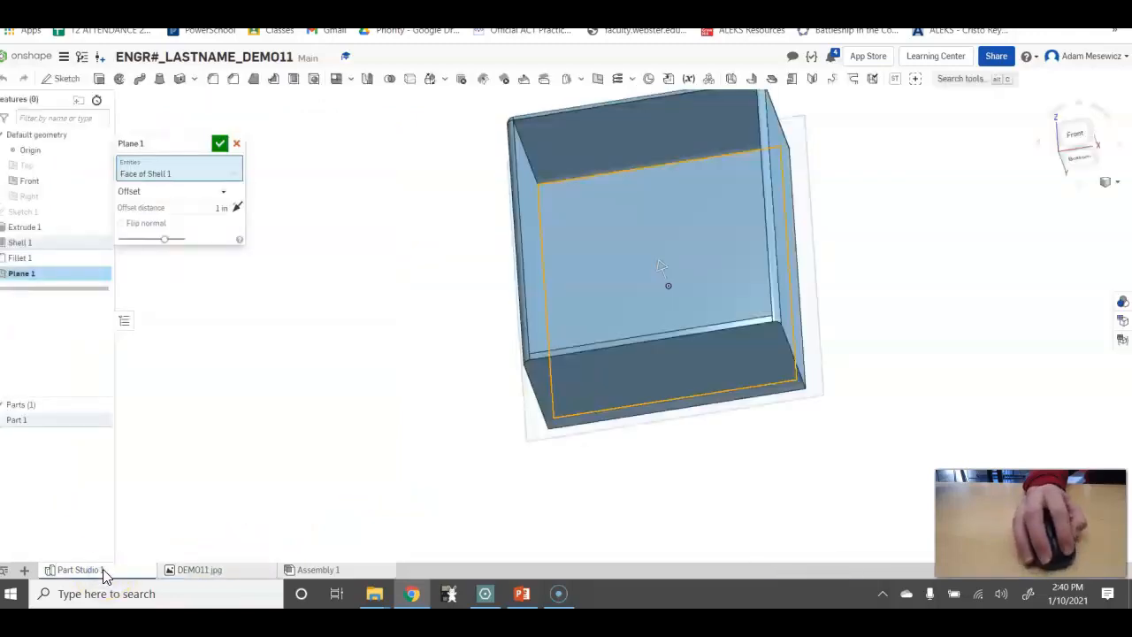
right_drag(373, 251, 395, 298)
click(203, 205)
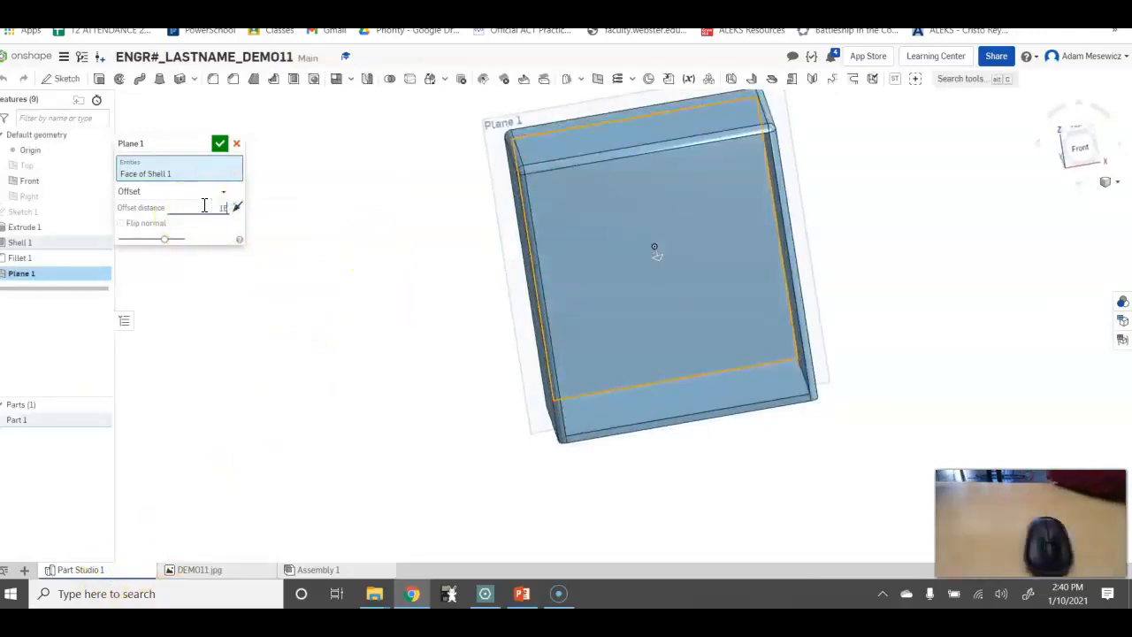
mouse_move(361, 333)
right_down()
mouse_move(305, 256)
mouse_move(344, 291)
mouse_move(356, 327)
mouse_move(387, 333)
mouse_move(374, 310)
mouse_move(356, 313)
right_up()
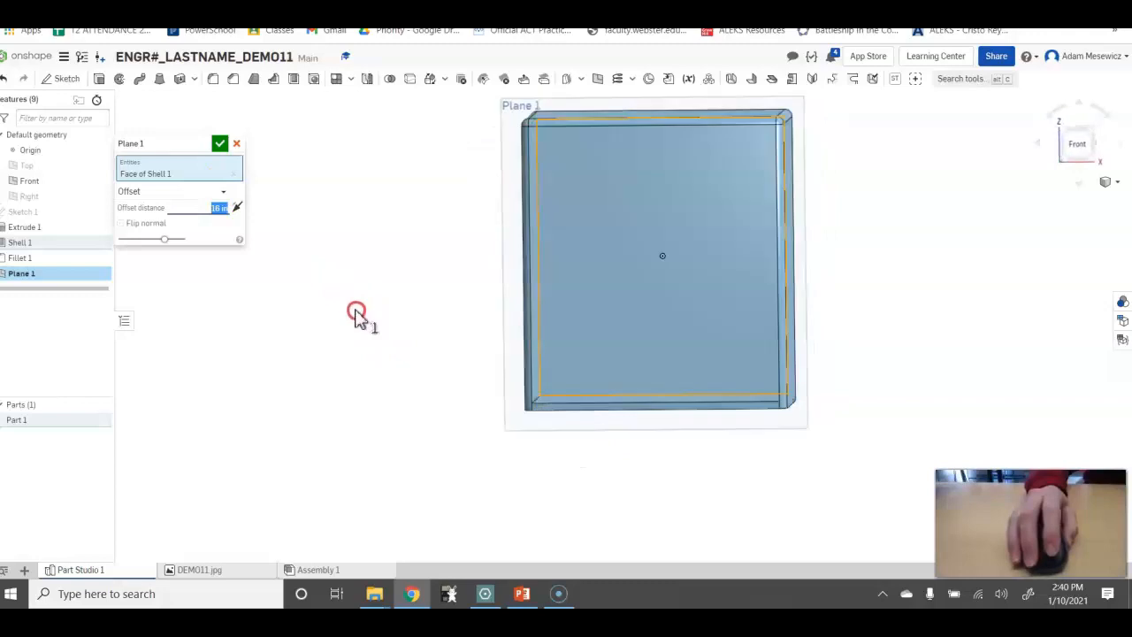
click(223, 144)
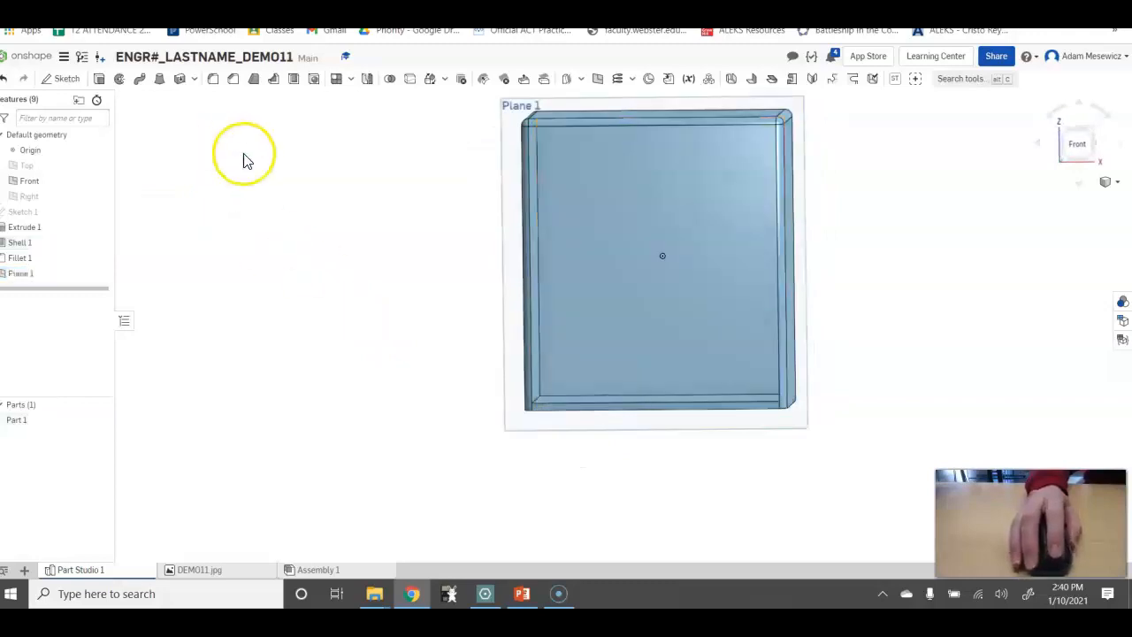
Check the shelf dimensions in the reference image, then start a sketch on the plane offset from the bookcase's back.
right_drag(928, 257, 924, 254)
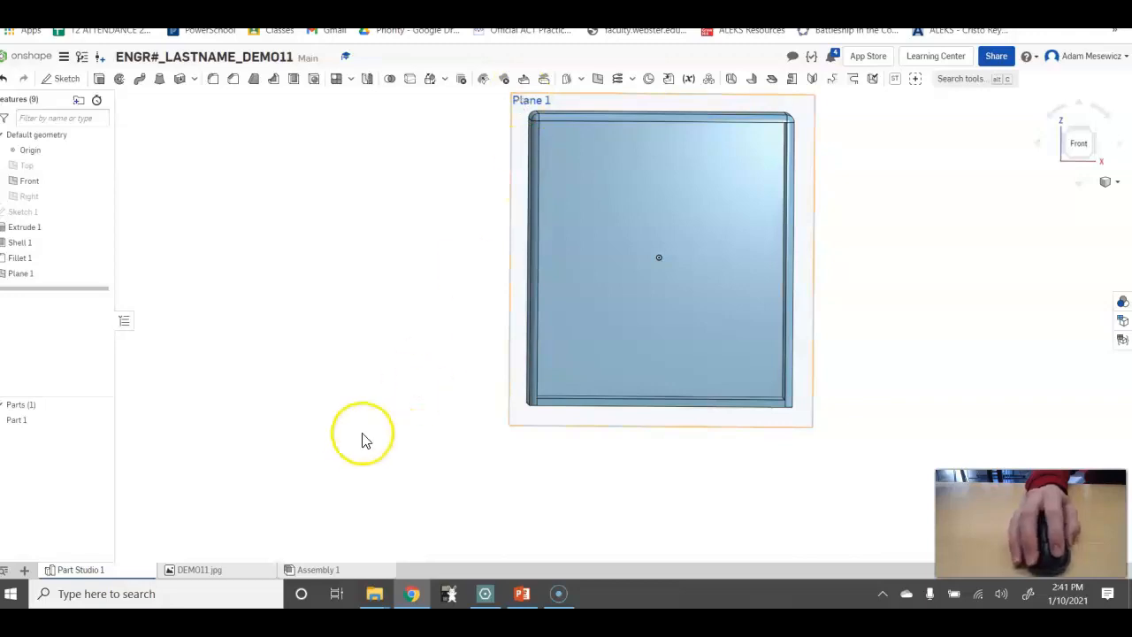
click(220, 575)
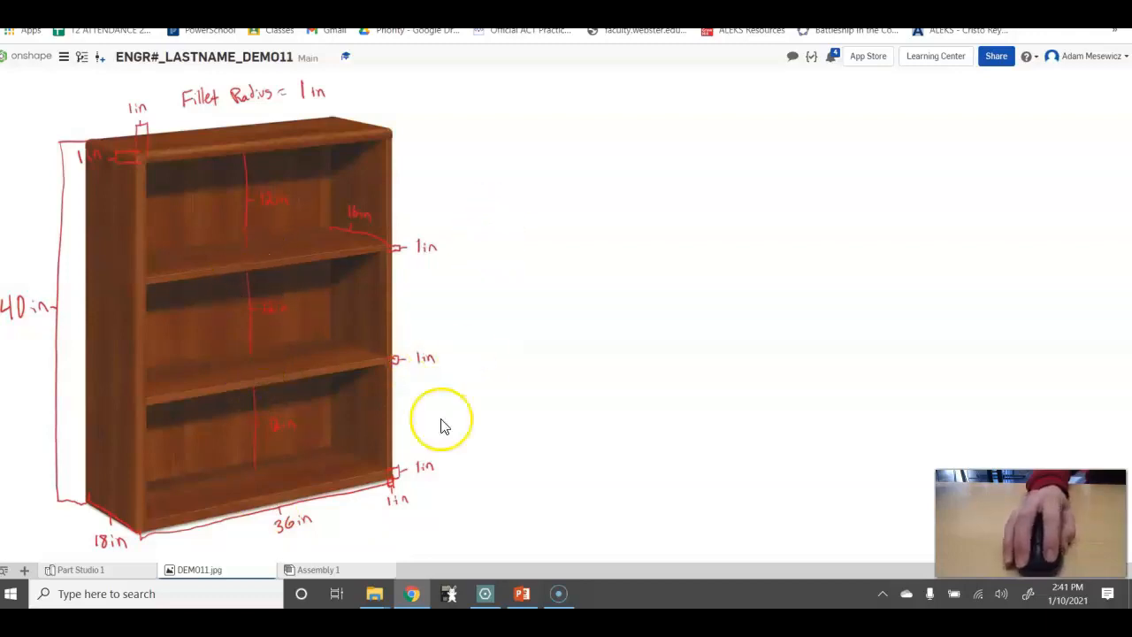
click(110, 569)
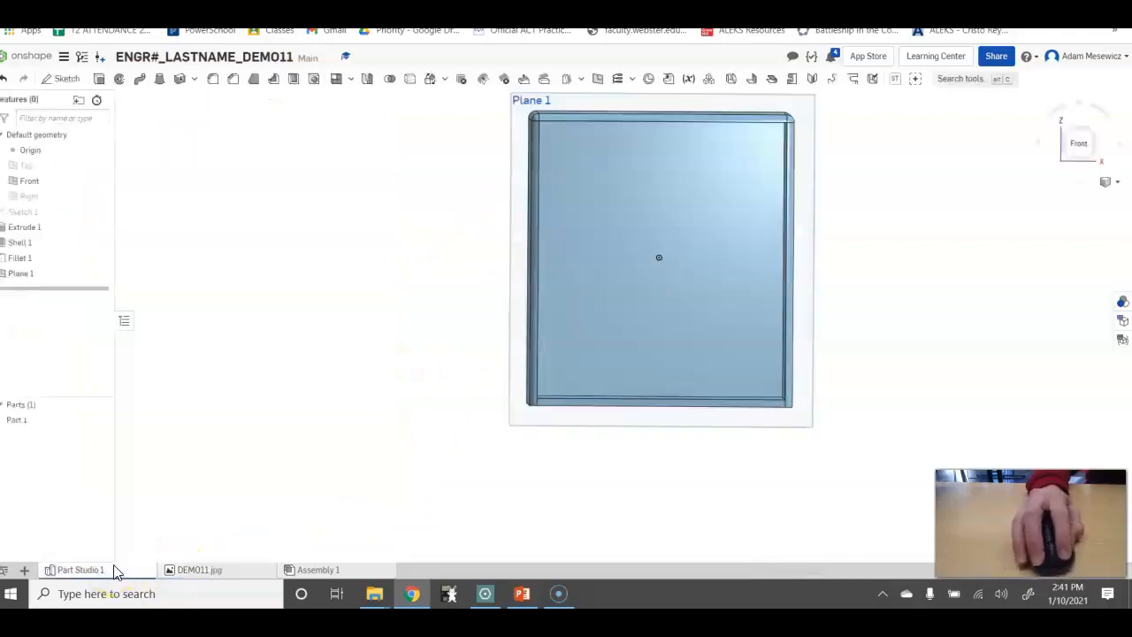
click(60, 80)
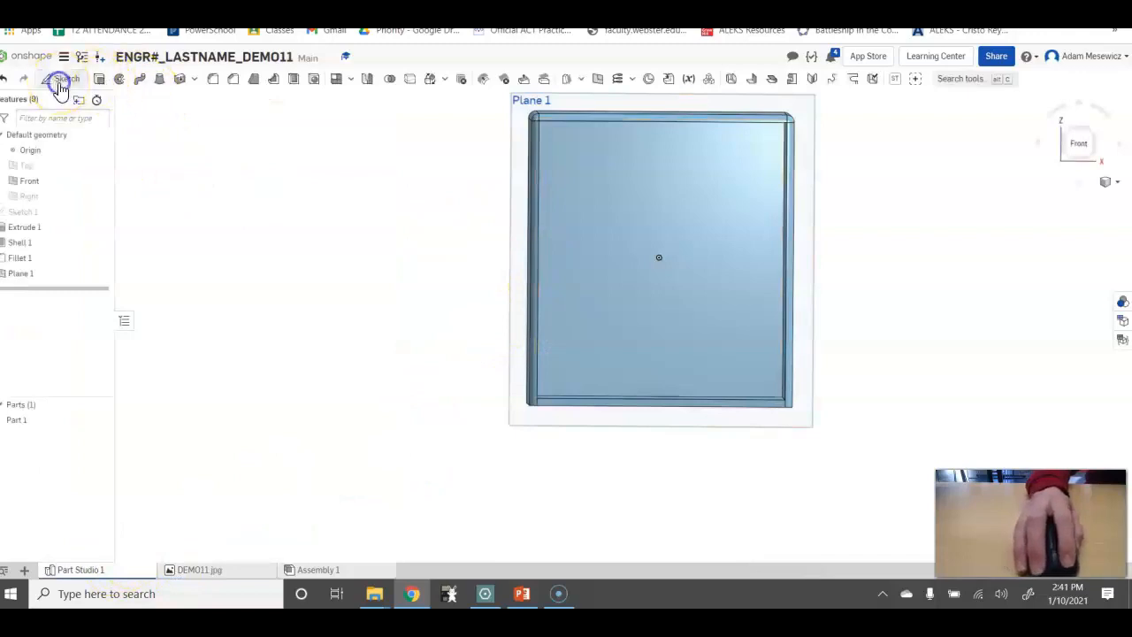
click(529, 106)
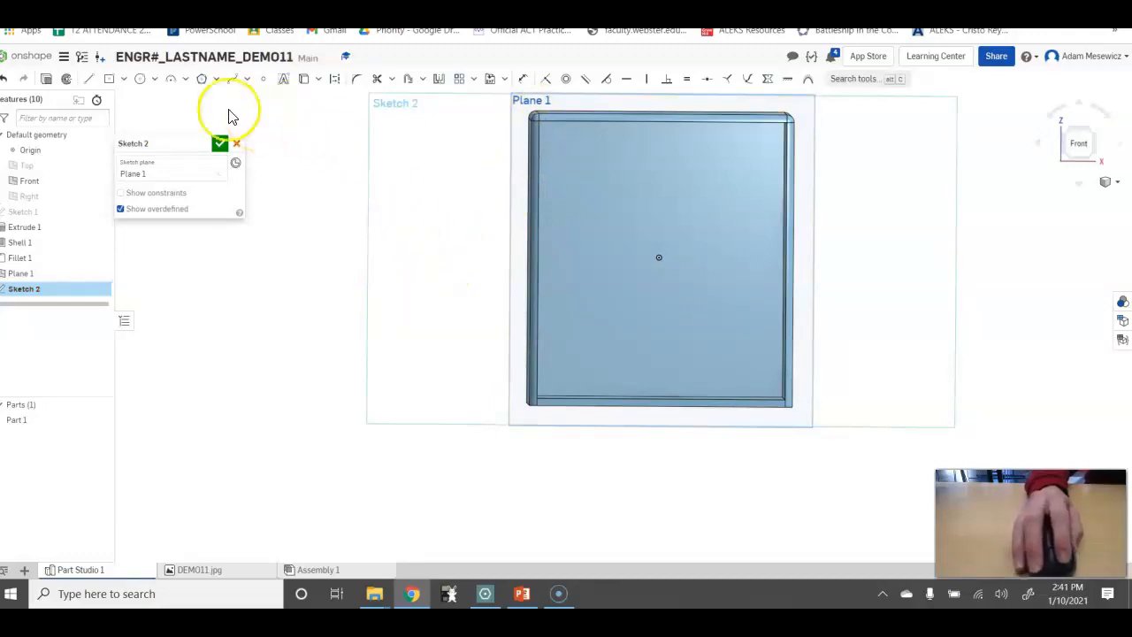
Sketch a horizontal line about 34.4 in long across the upper part of the case opening for the upper shelf.
click(89, 78)
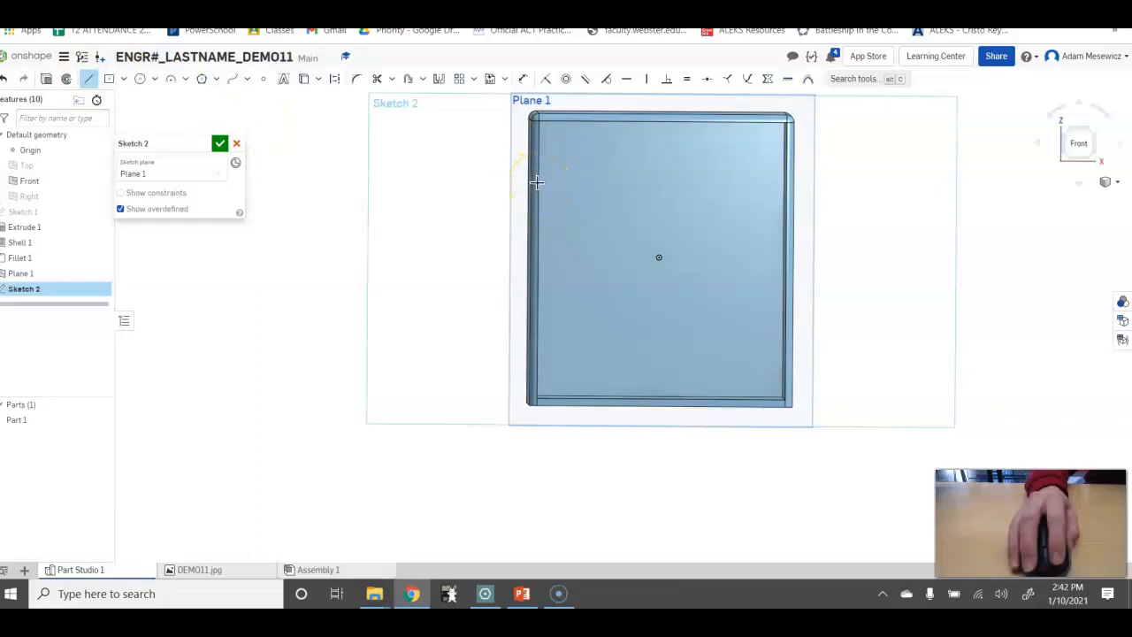
click(537, 181)
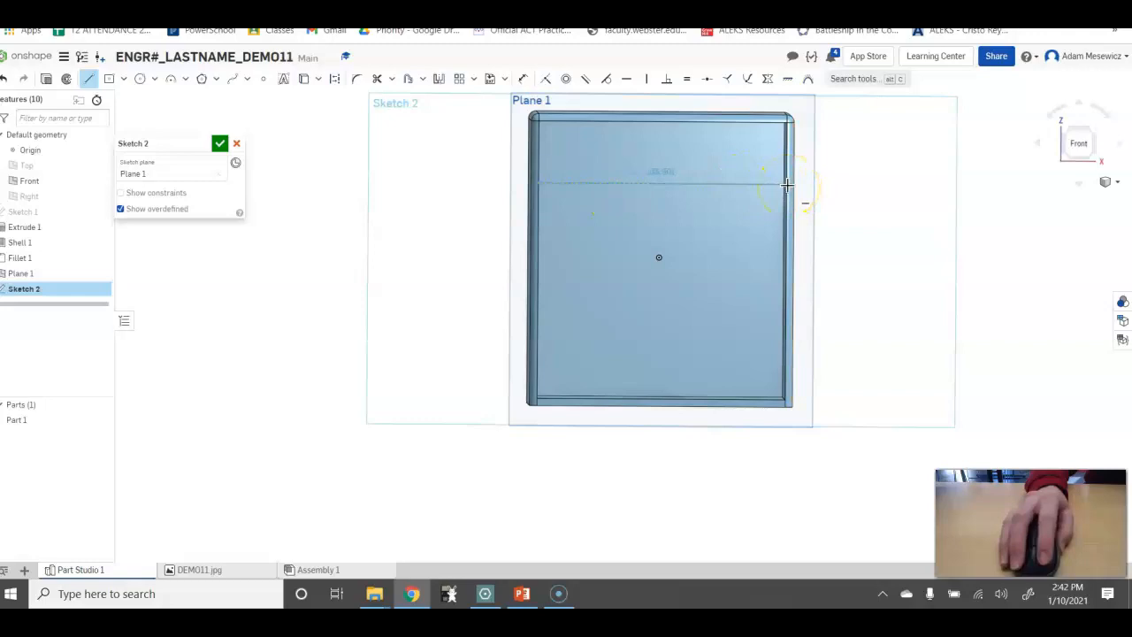
scroll(787, 184, up, 5)
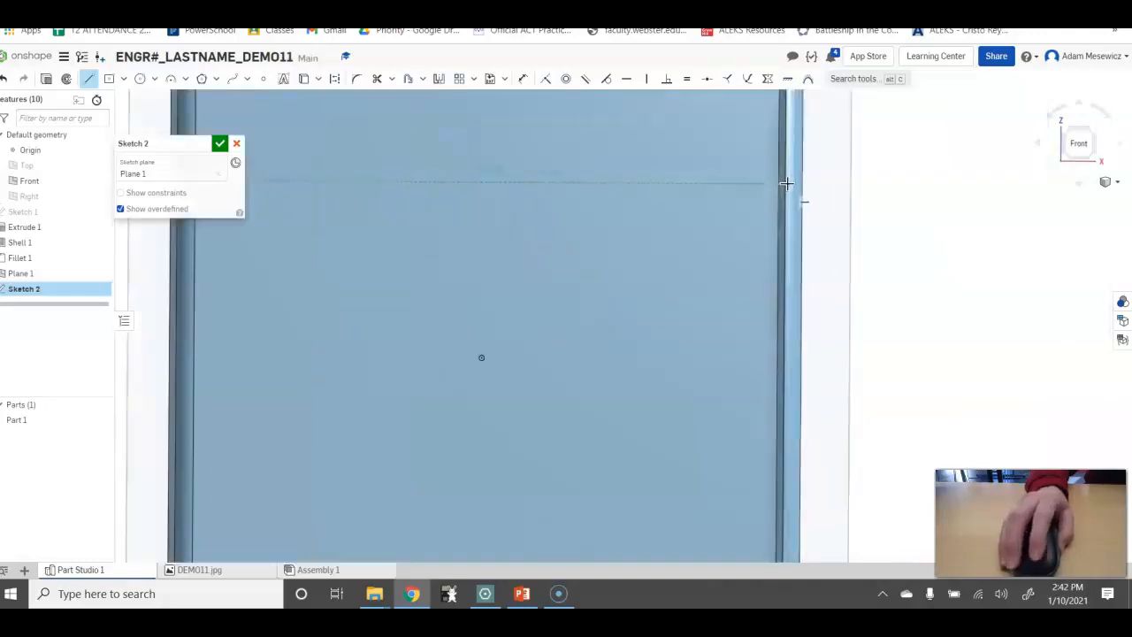
click(801, 183)
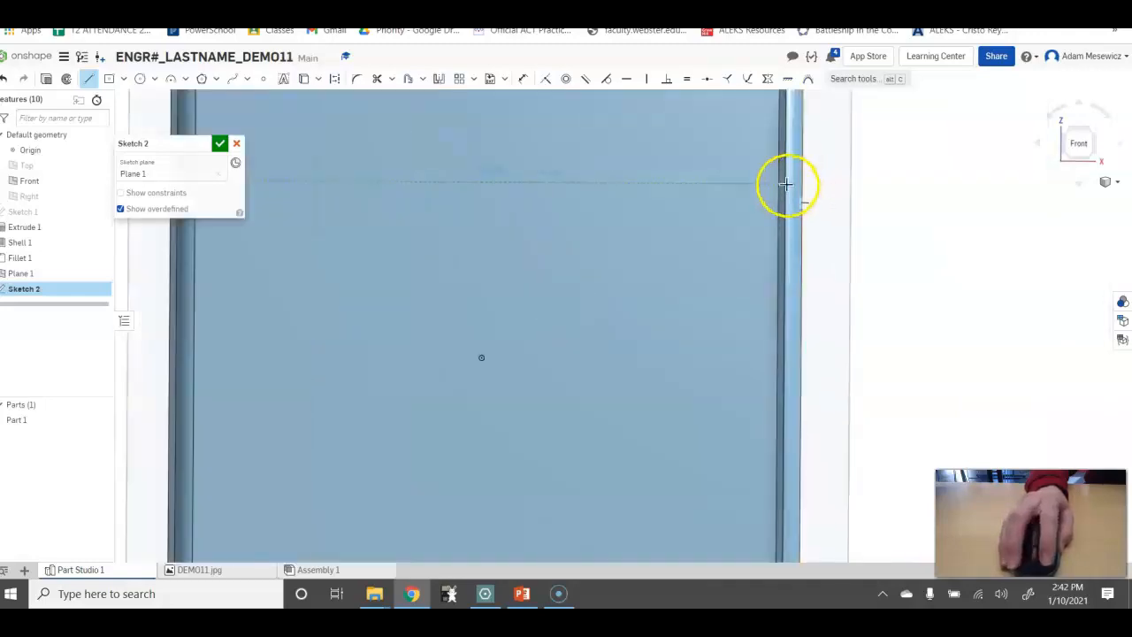
click(789, 183)
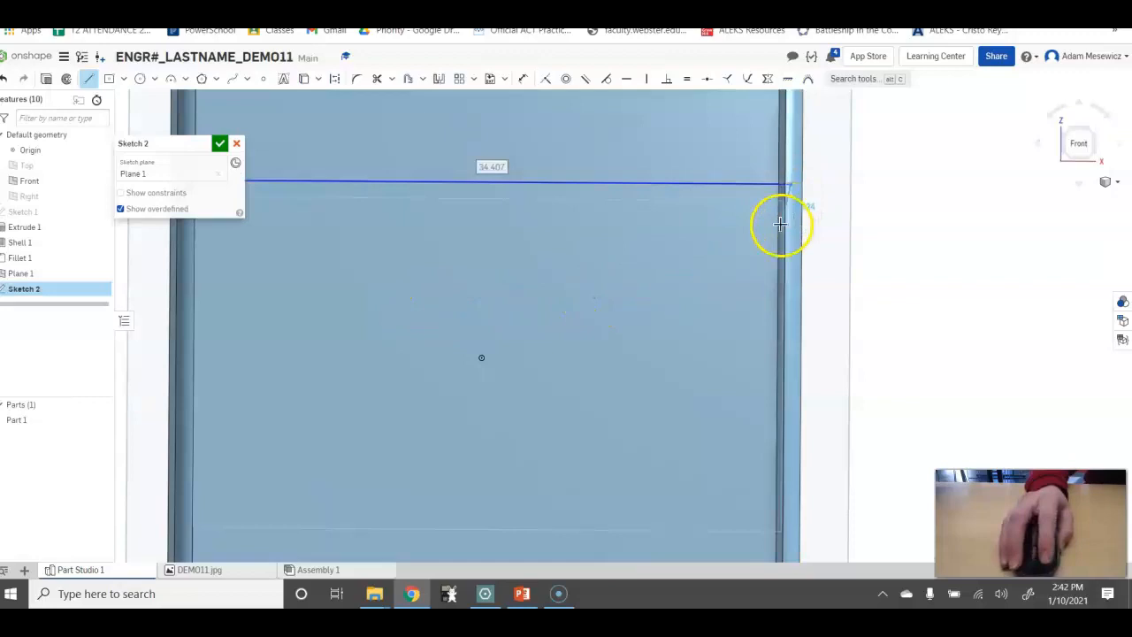
key(Escape)
scroll(500, 327, down, 2)
scroll(867, 261, down, 2)
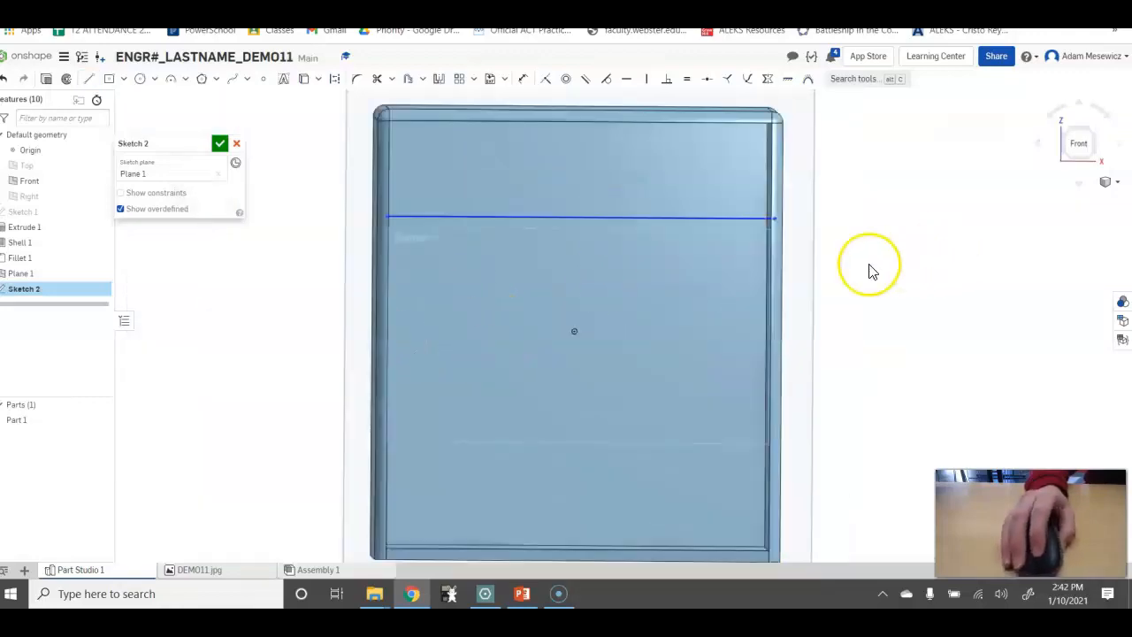
scroll(493, 336, up, 2)
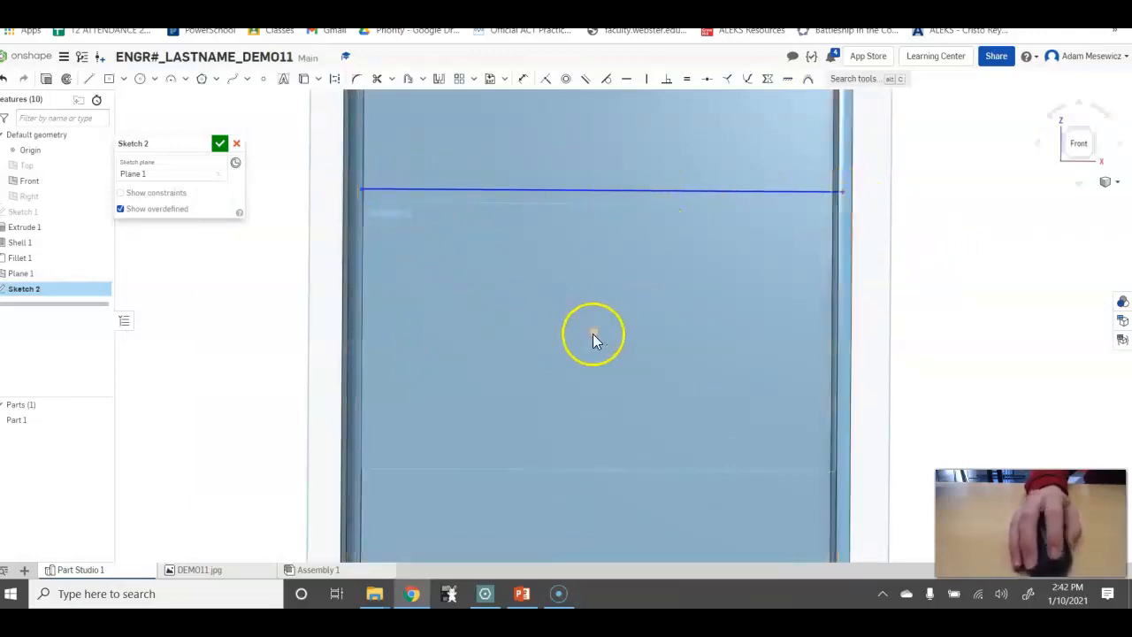
scroll(593, 334, down, 2)
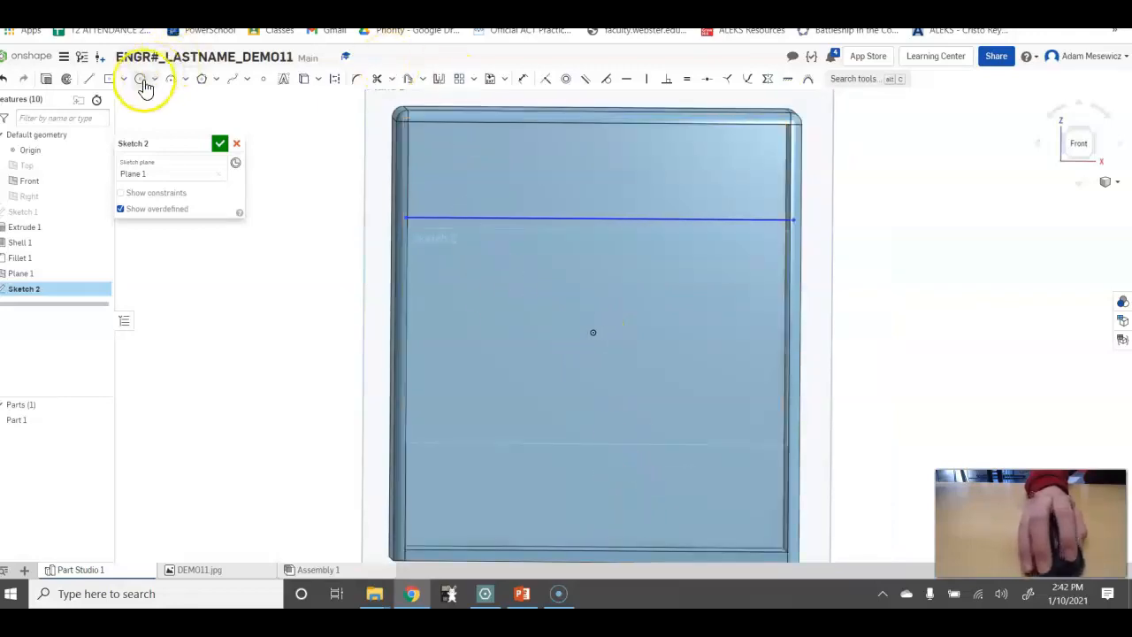
Sketch a second horizontal line about 34.7 in long across the lower part of the case opening for the lower shelf.
click(89, 79)
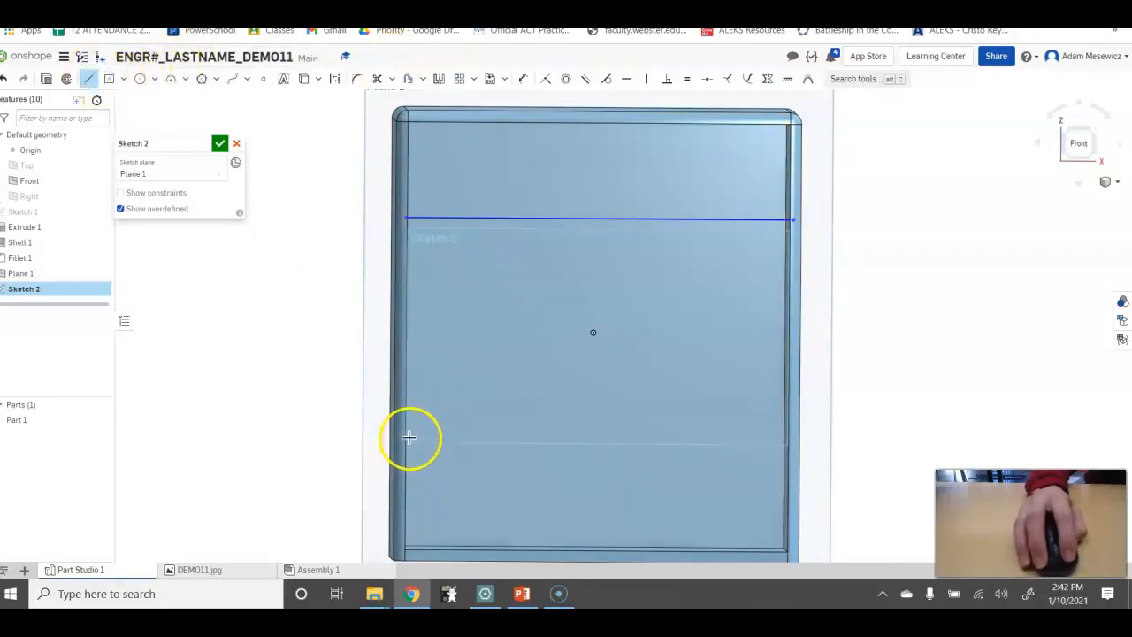
click(402, 429)
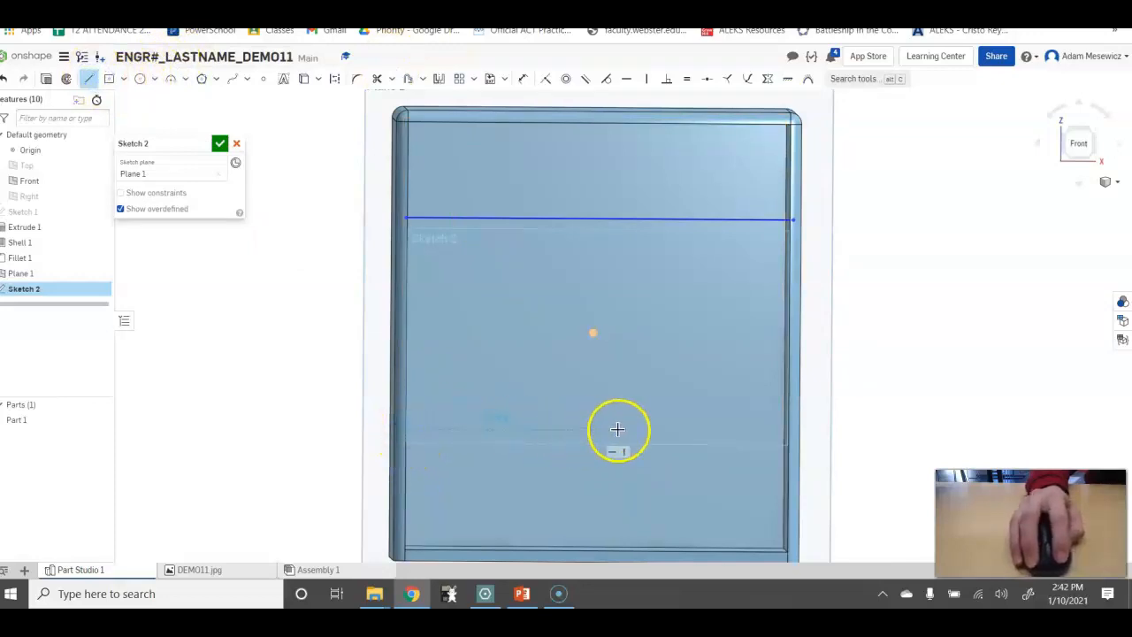
click(793, 431)
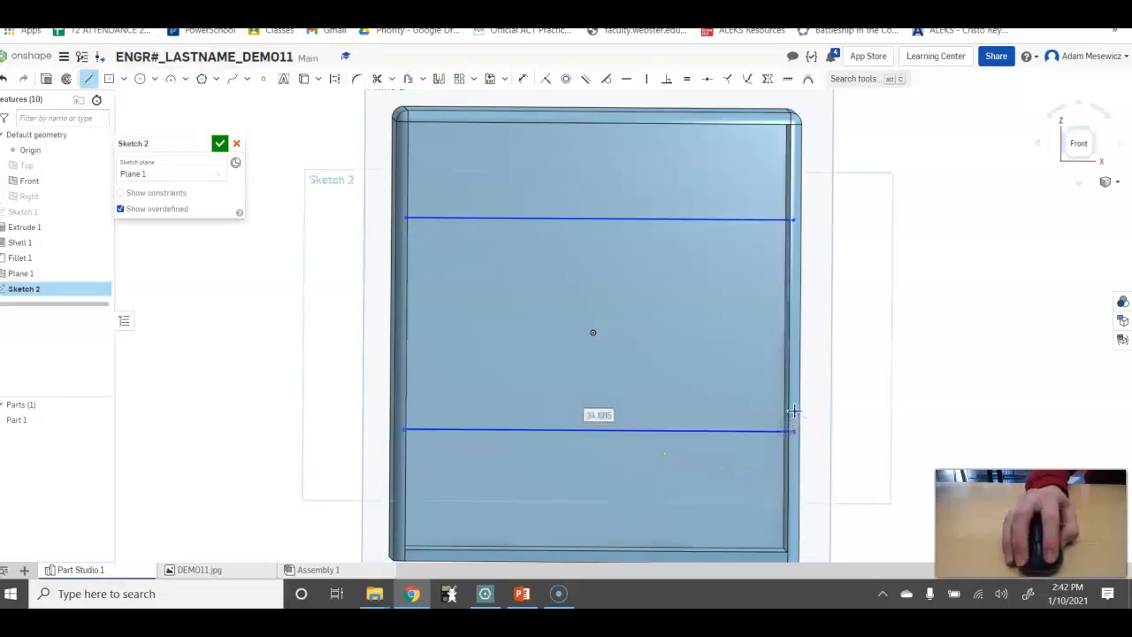
key(Escape)
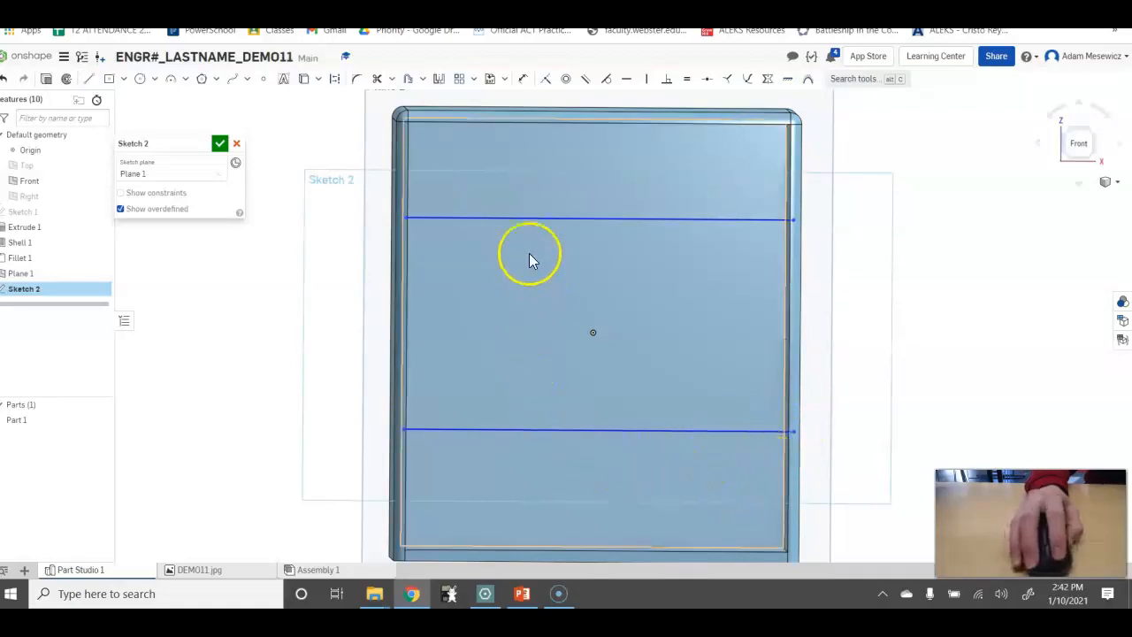
View the sketch from the front and dimension the upper shelf line 12.5 in below the case's inner top edge.
click(1078, 145)
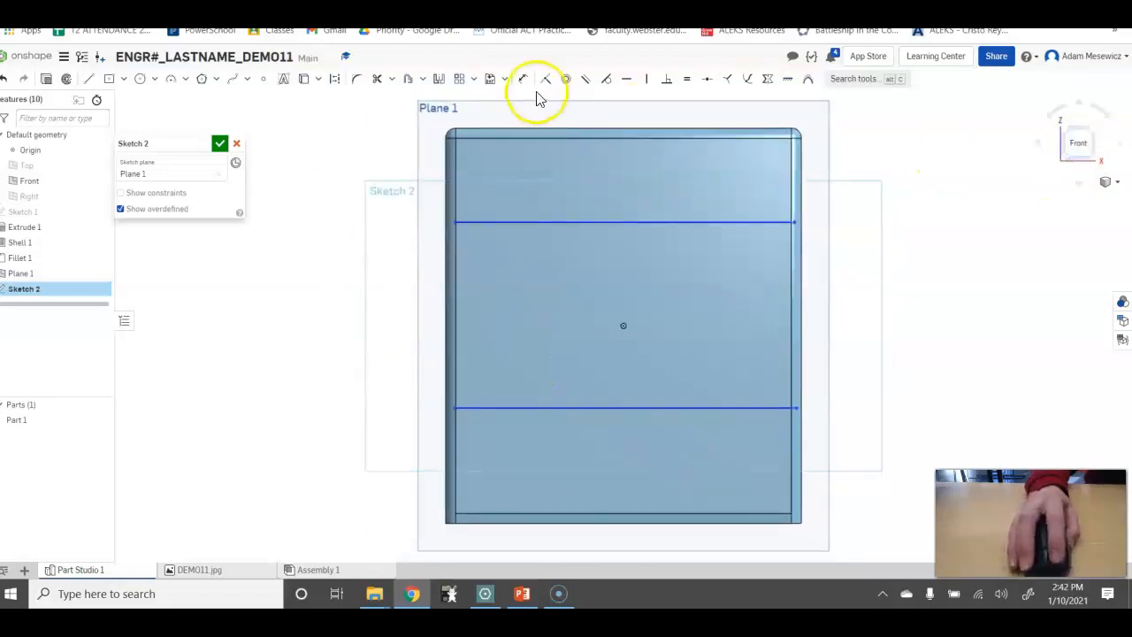
click(525, 81)
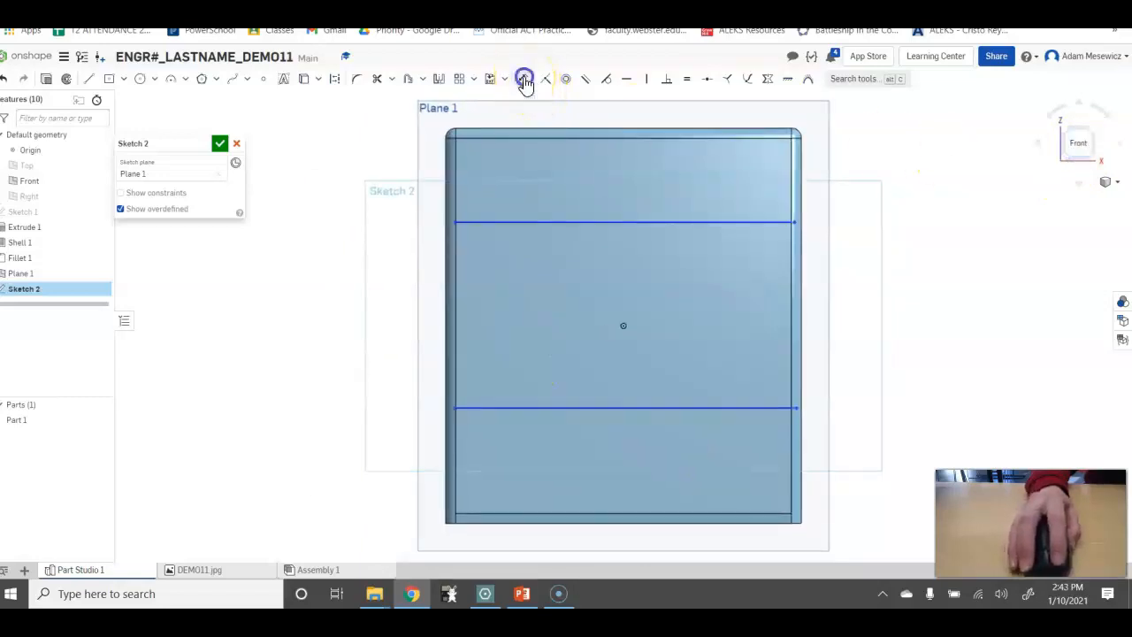
click(542, 137)
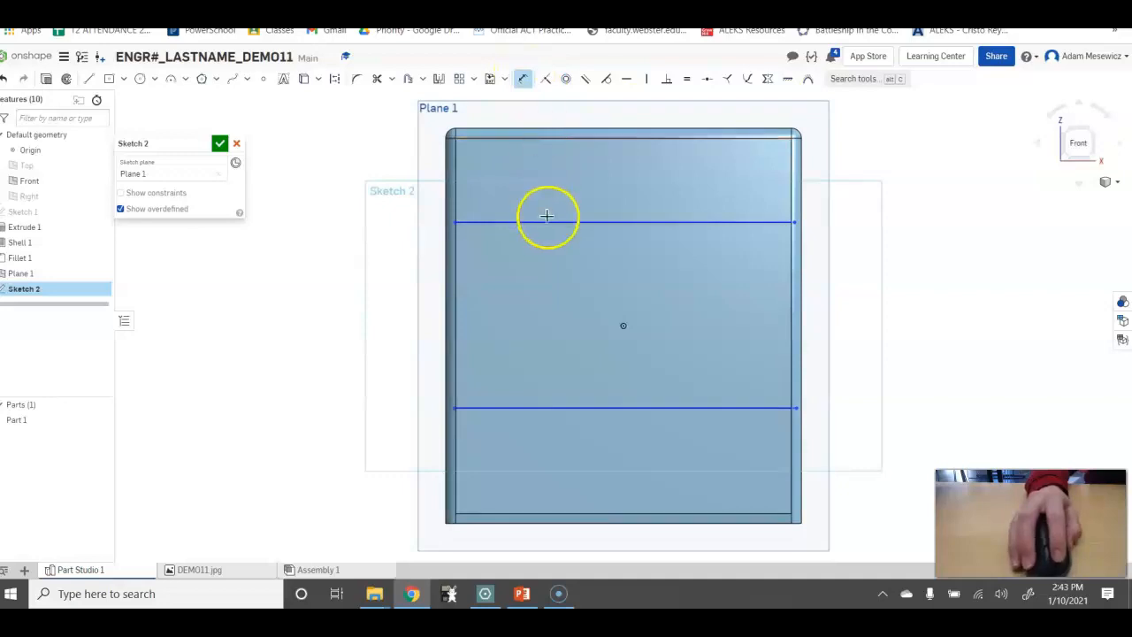
click(547, 222)
click(850, 190)
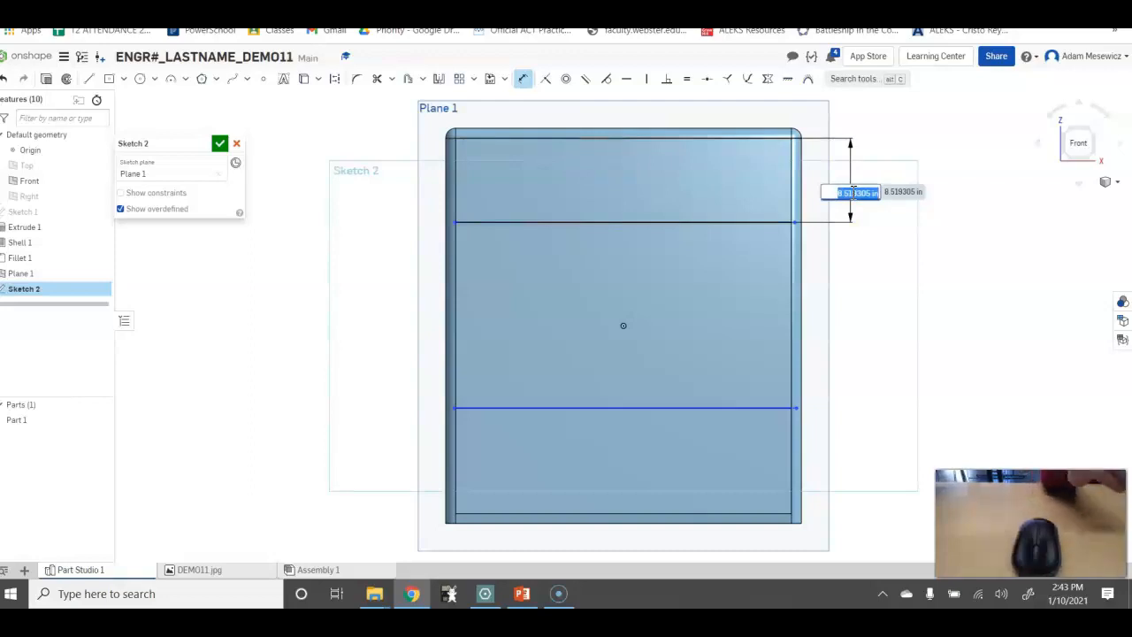
text(12)
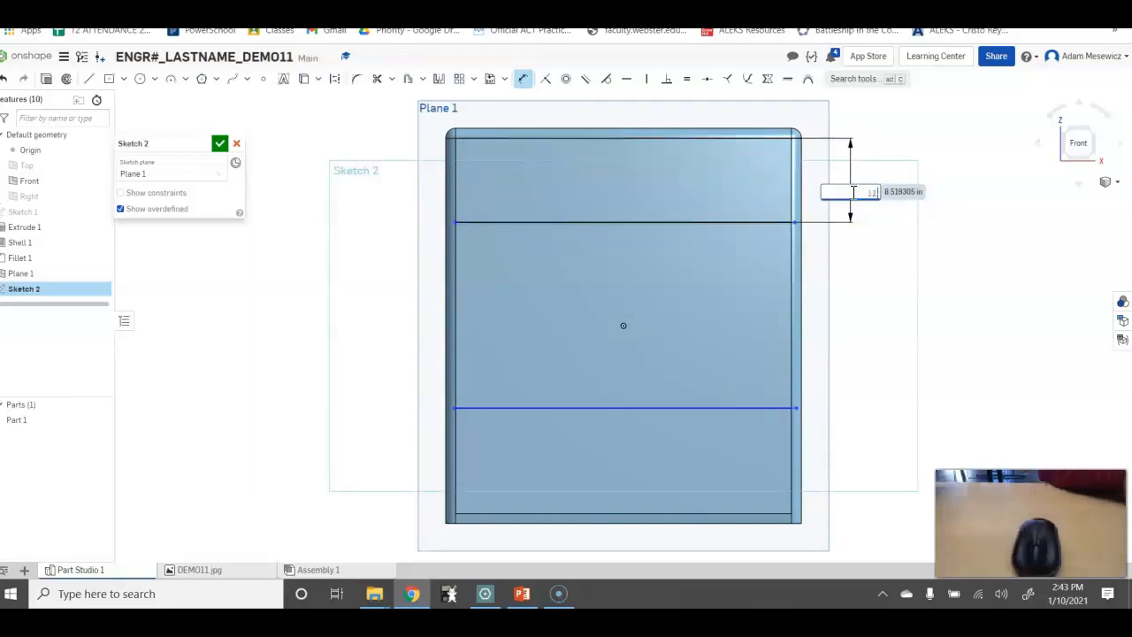
text(.5)
key(Return)
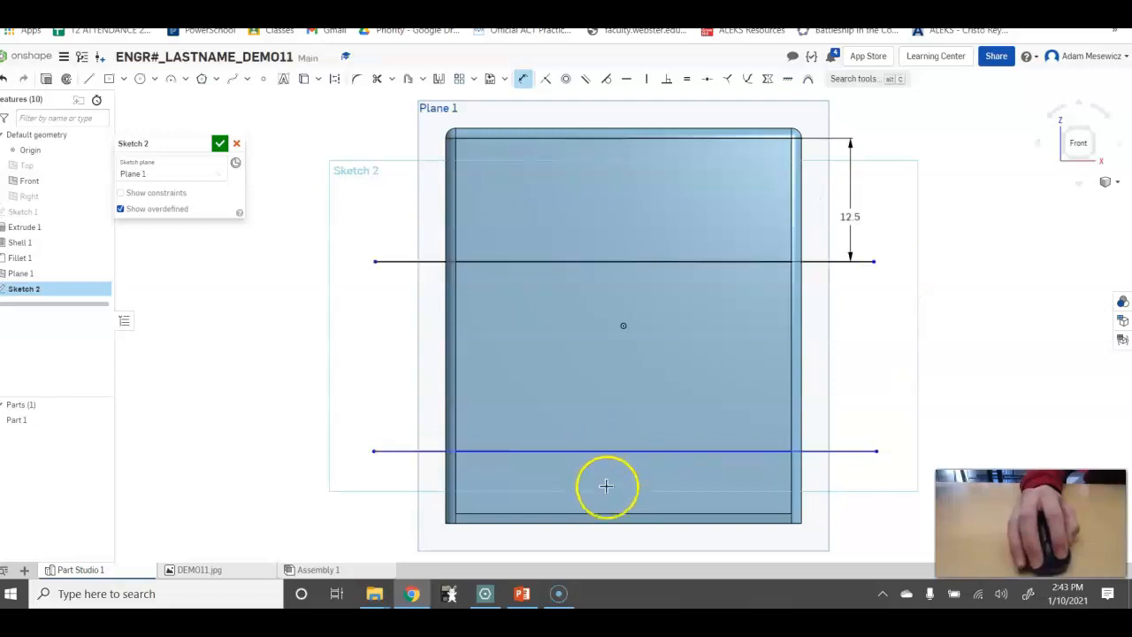
Dimension the lower shelf line 12.5 in above the case's inner bottom edge.
click(601, 514)
click(610, 451)
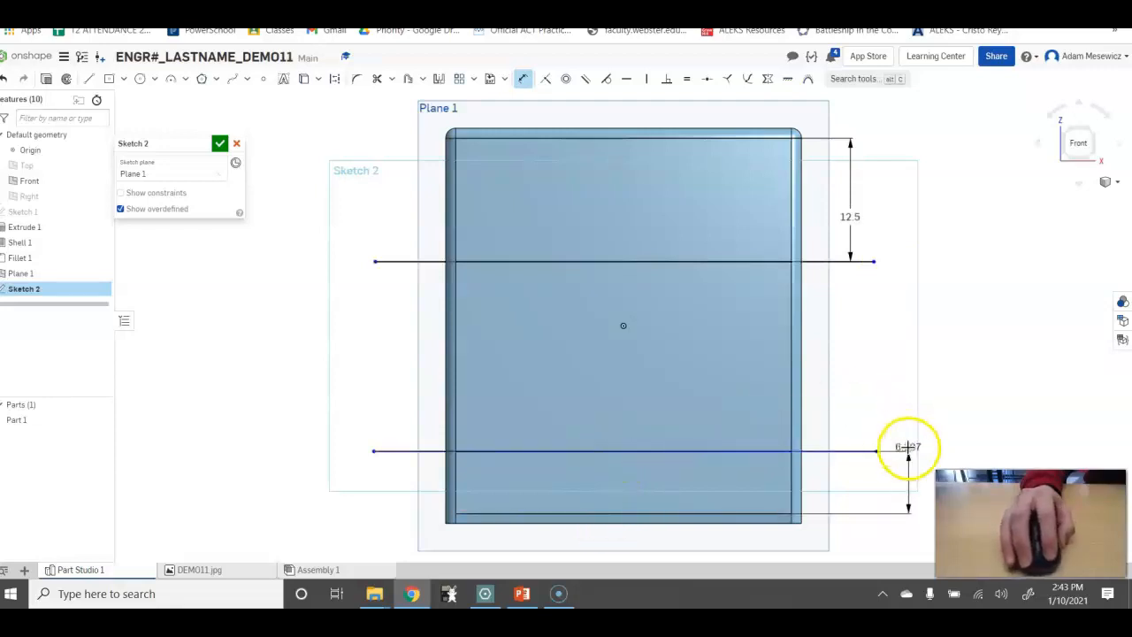
click(910, 480)
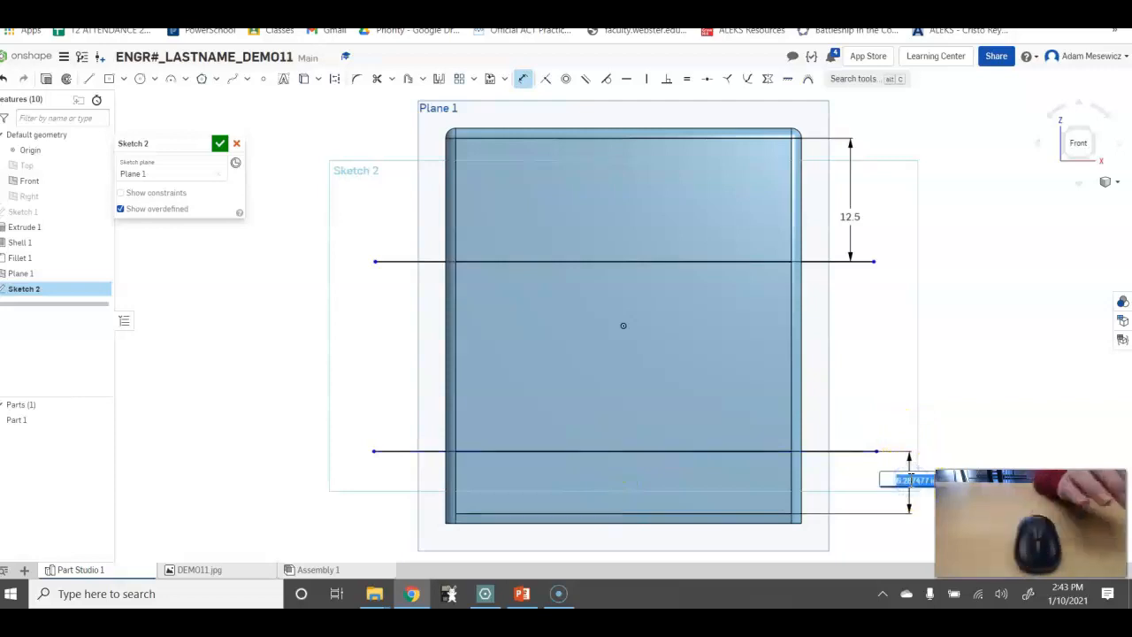
text(12.5)
key(Return)
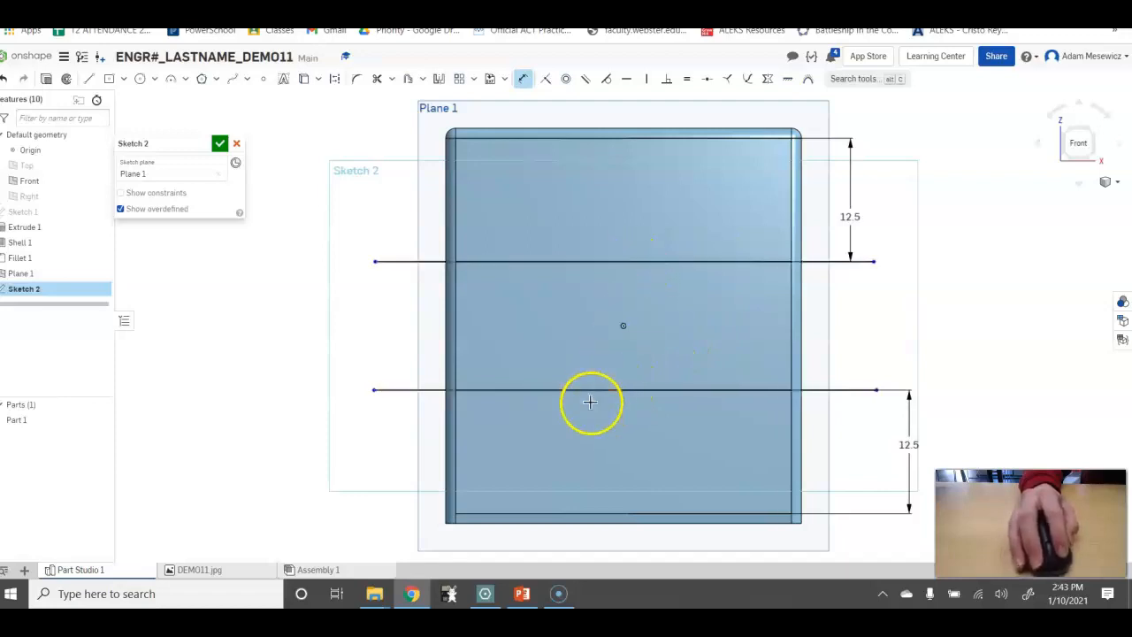
Add a driven dimension between the two shelf lines to check their spacing.
click(688, 399)
click(679, 262)
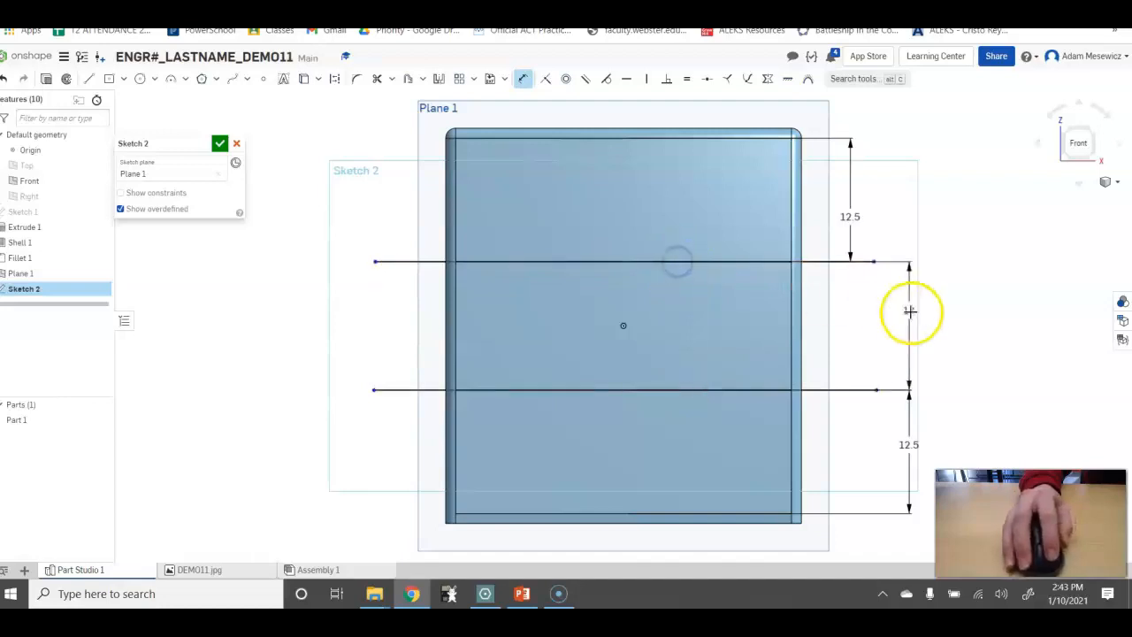
click(935, 314)
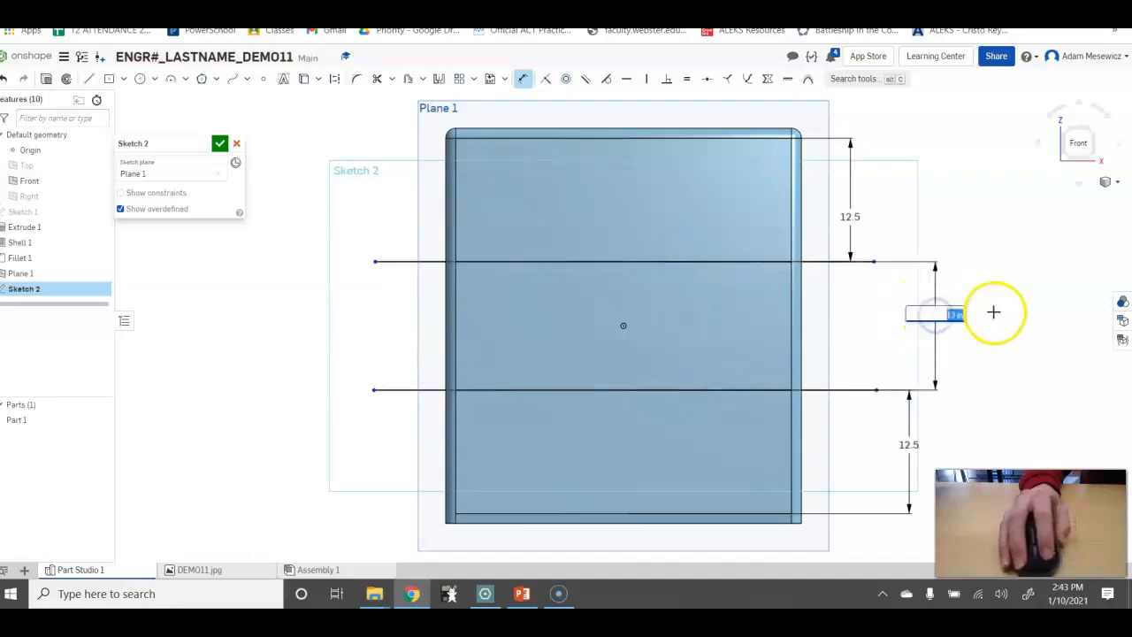
click(990, 325)
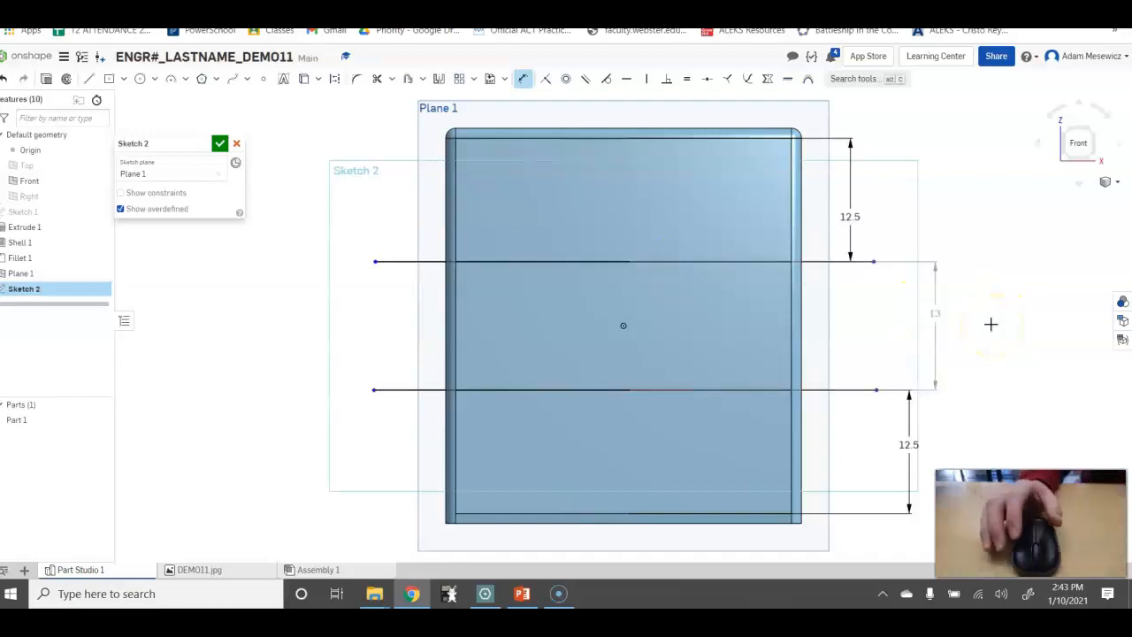
Pull in both ends of the upper shelf line so they lie within the thickness of the case's side walls.
mouse_move(990, 324)
right_down()
mouse_move(1003, 273)
mouse_move(988, 288)
mouse_move(998, 311)
mouse_move(976, 309)
mouse_move(990, 321)
right_up()
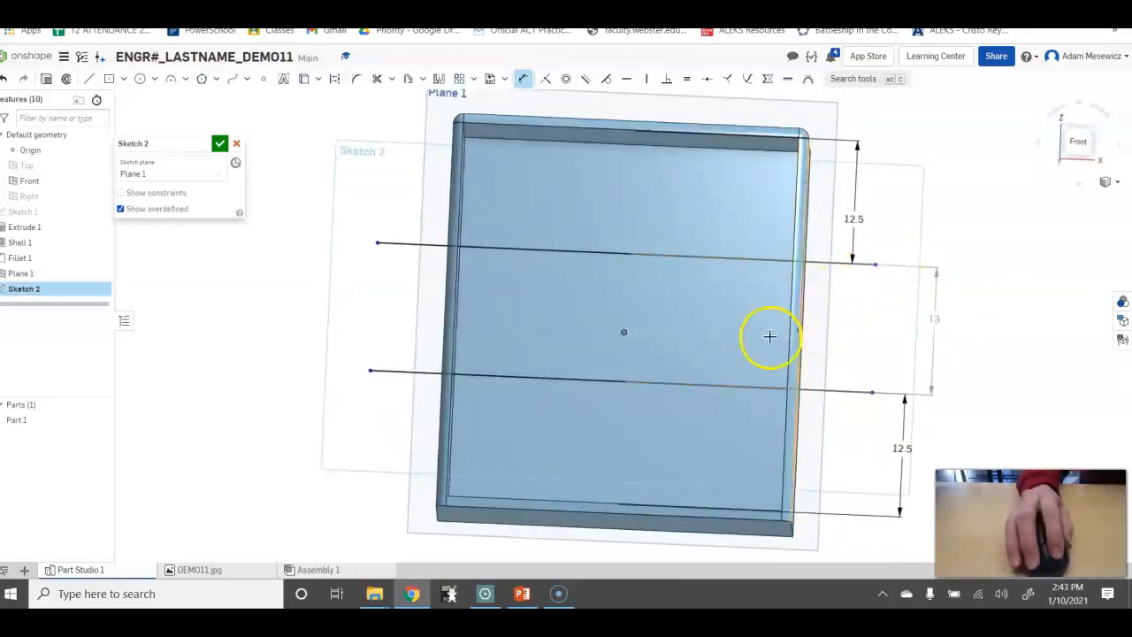
scroll(680, 337, up, 2)
scroll(663, 349, down, 2)
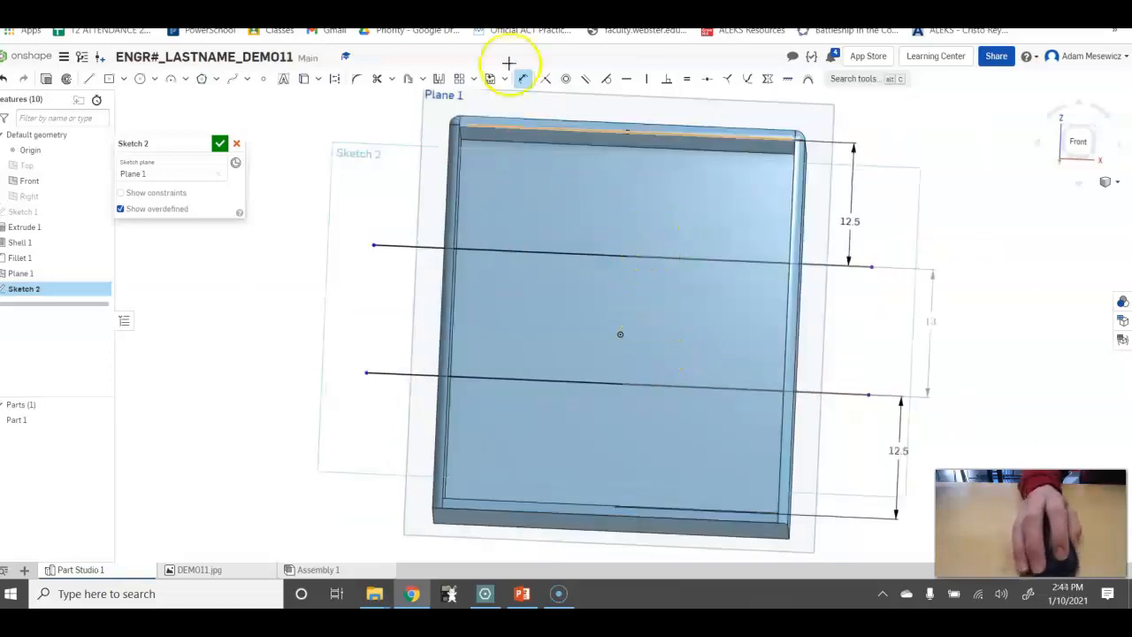
click(538, 78)
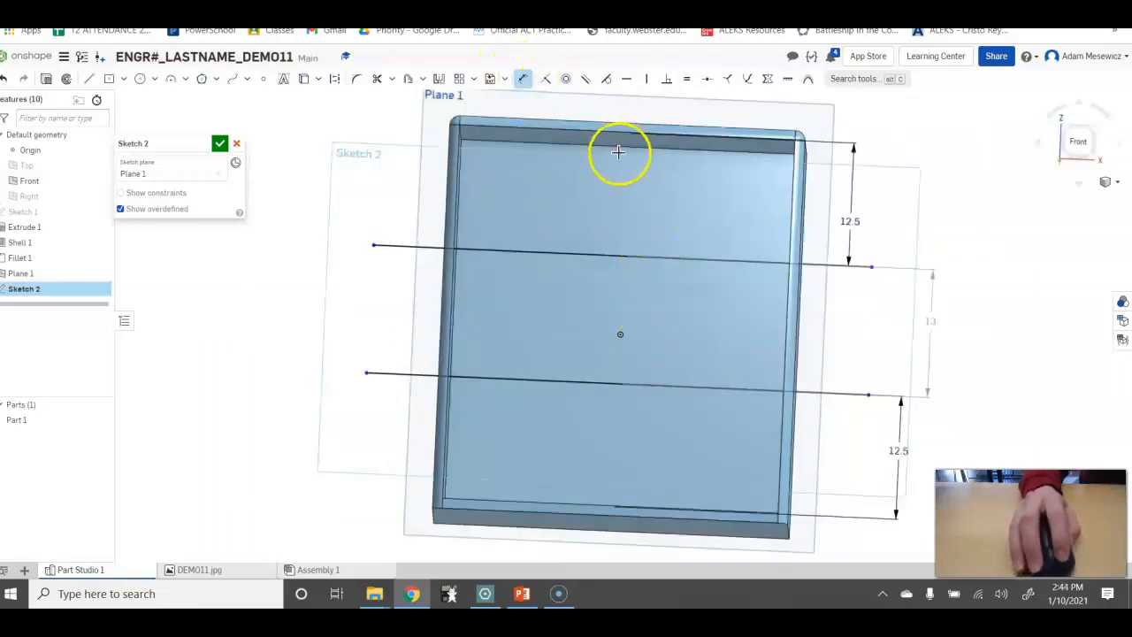
scroll(389, 252, up, 2)
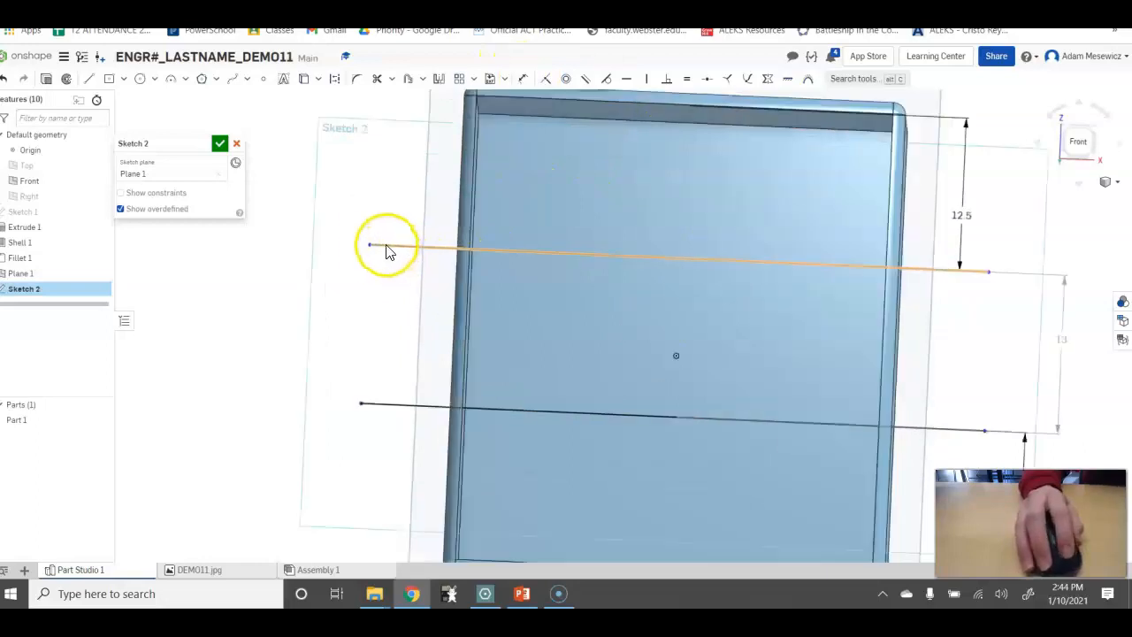
mouse_move(372, 250)
mouse_down()
mouse_move(465, 267)
mouse_move(466, 250)
mouse_up()
drag(989, 272, 891, 268)
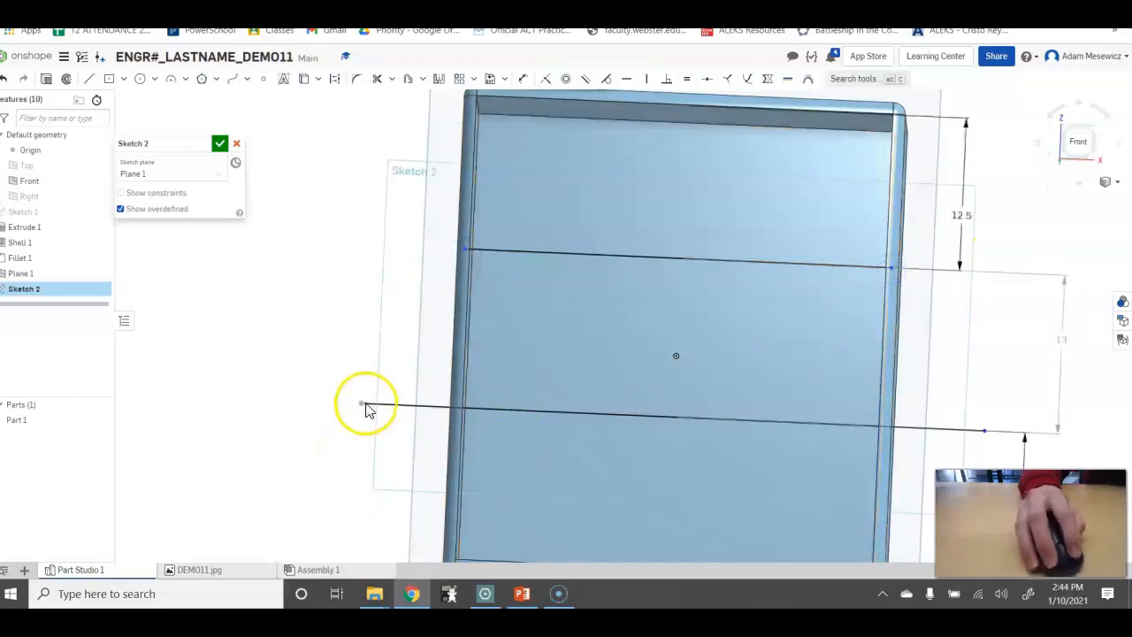
Shorten the lower shelf line so both ends lie within the side walls, and finish the sketch.
drag(368, 408, 457, 412)
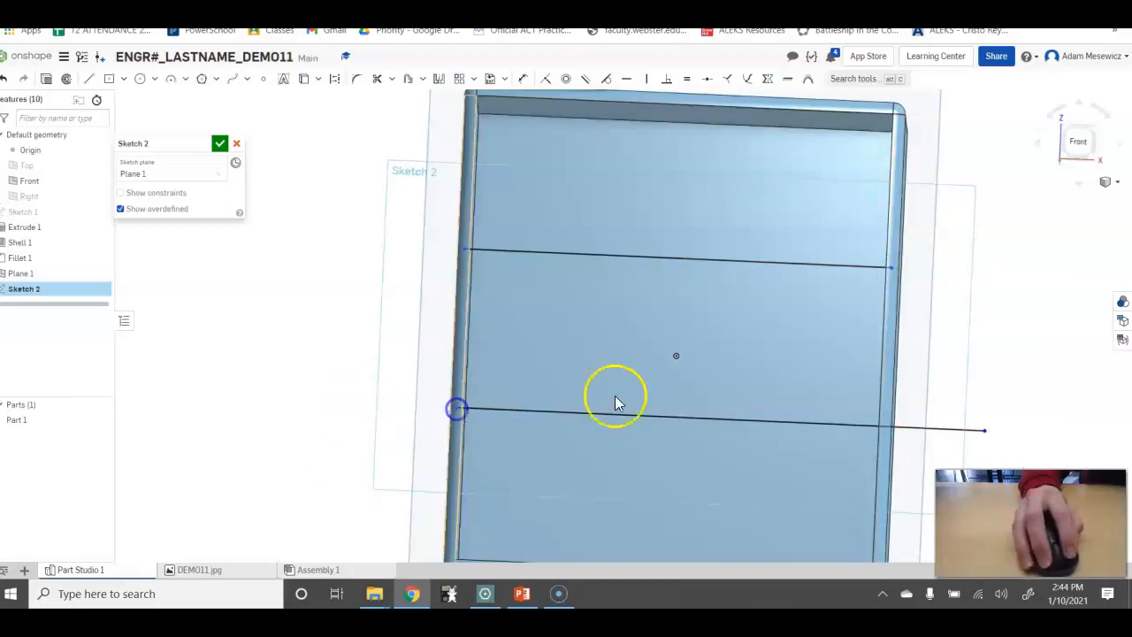
drag(988, 436, 884, 427)
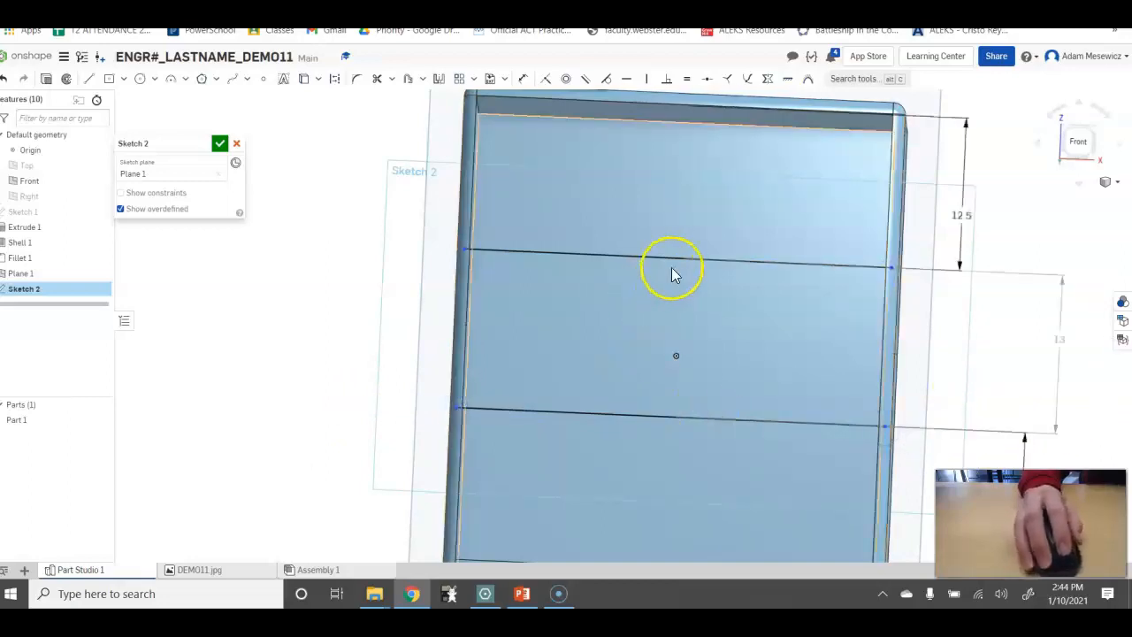
mouse_move(1028, 385)
right_down()
mouse_move(1031, 338)
mouse_move(1040, 425)
mouse_move(1044, 400)
right_up()
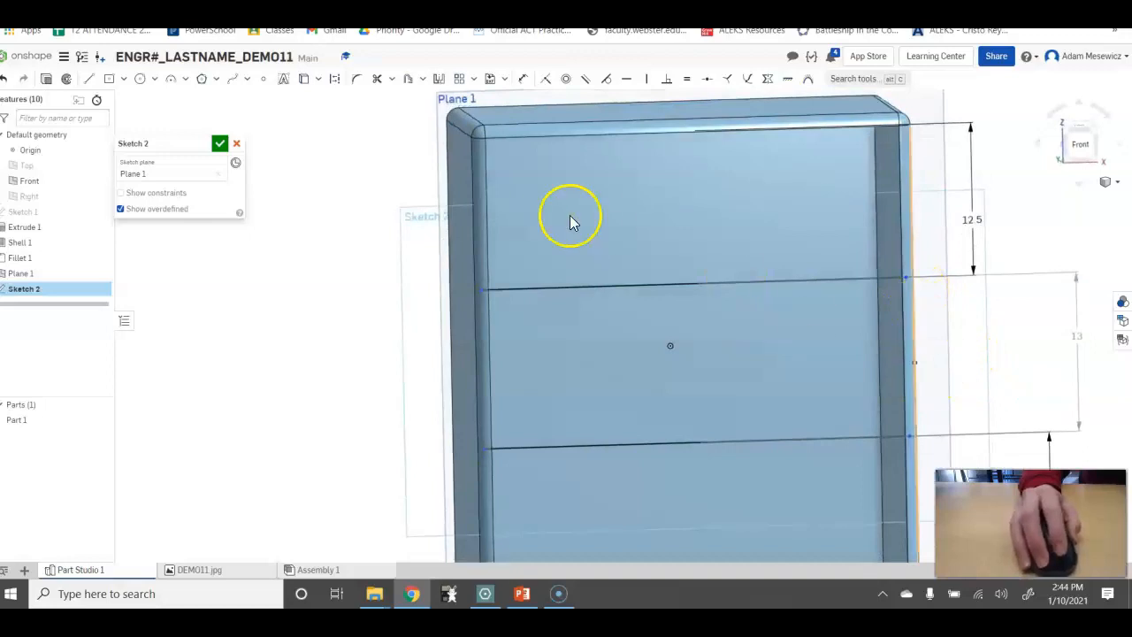
click(221, 145)
Start a Rib feature using the two shelf lines as sketch profiles and the bookcase case as the part.
mouse_move(281, 295)
right_down()
mouse_move(277, 270)
mouse_move(280, 301)
right_up()
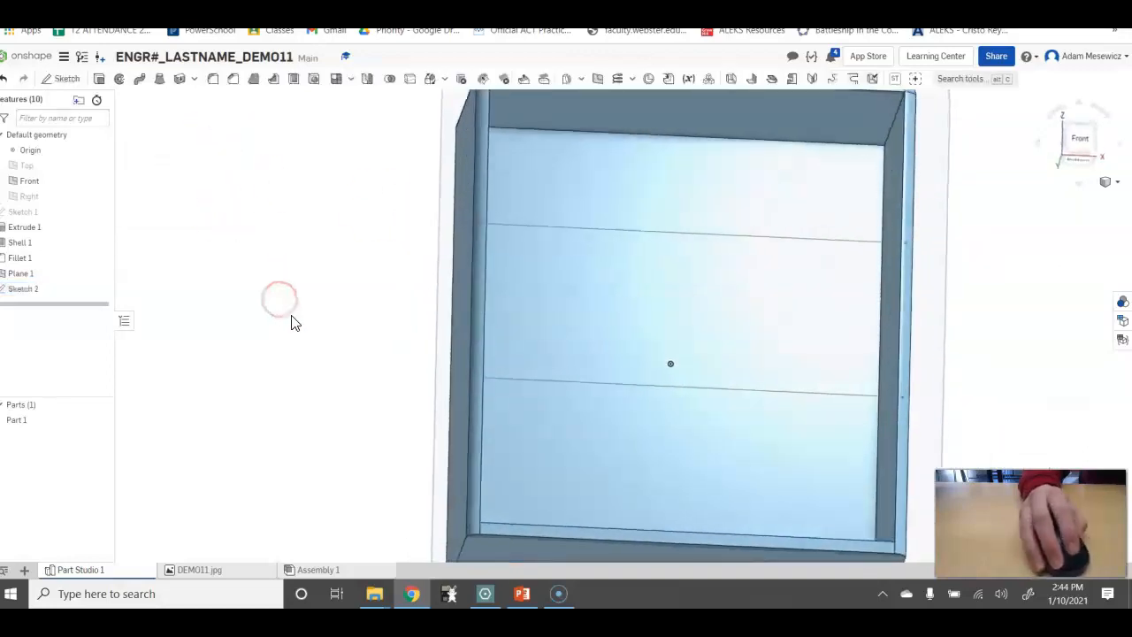
scroll(291, 315, down, 2)
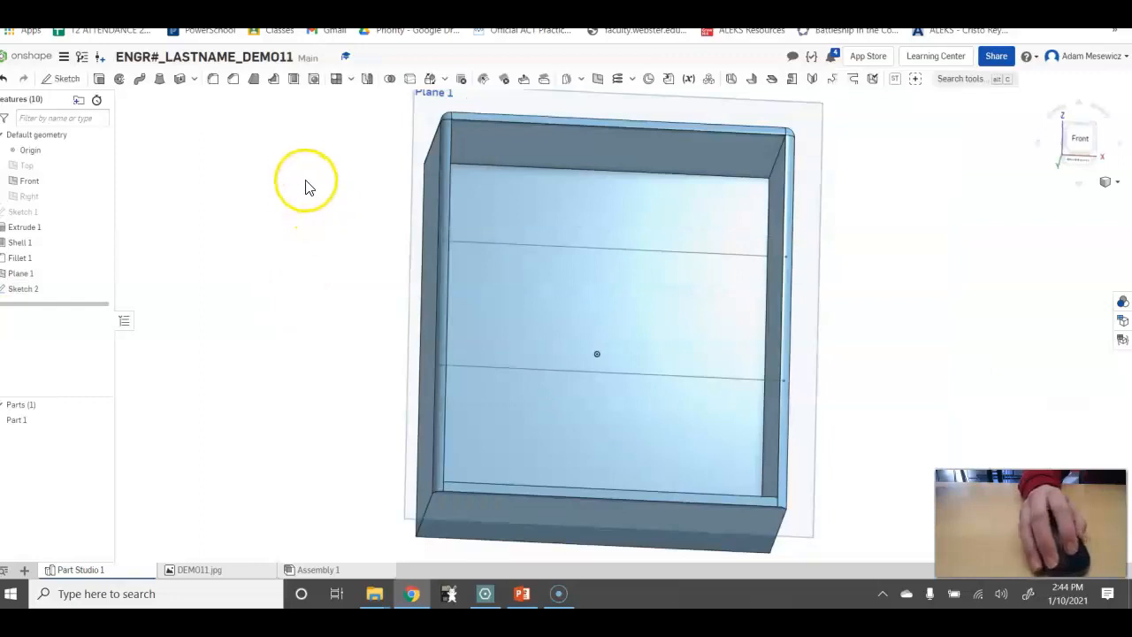
click(273, 79)
click(158, 168)
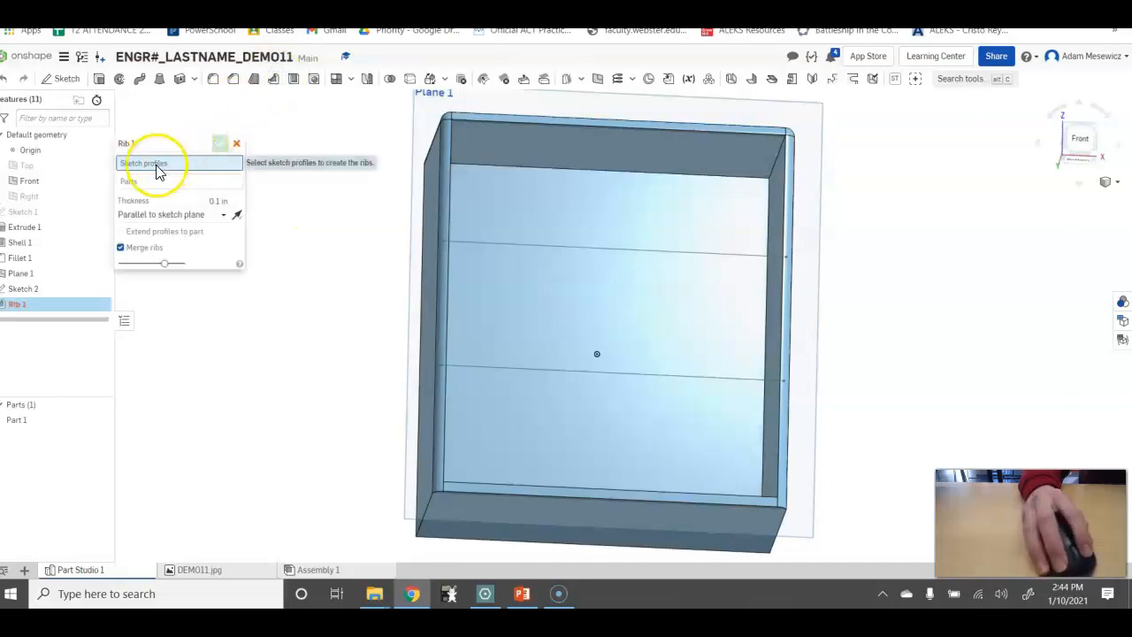
click(545, 246)
click(518, 372)
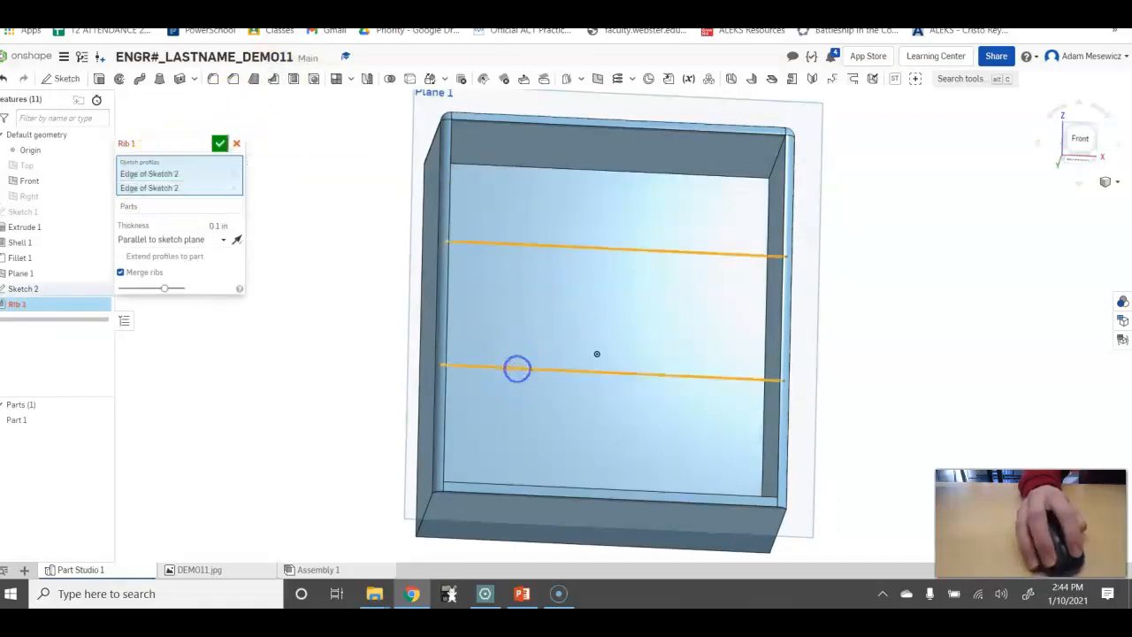
click(195, 209)
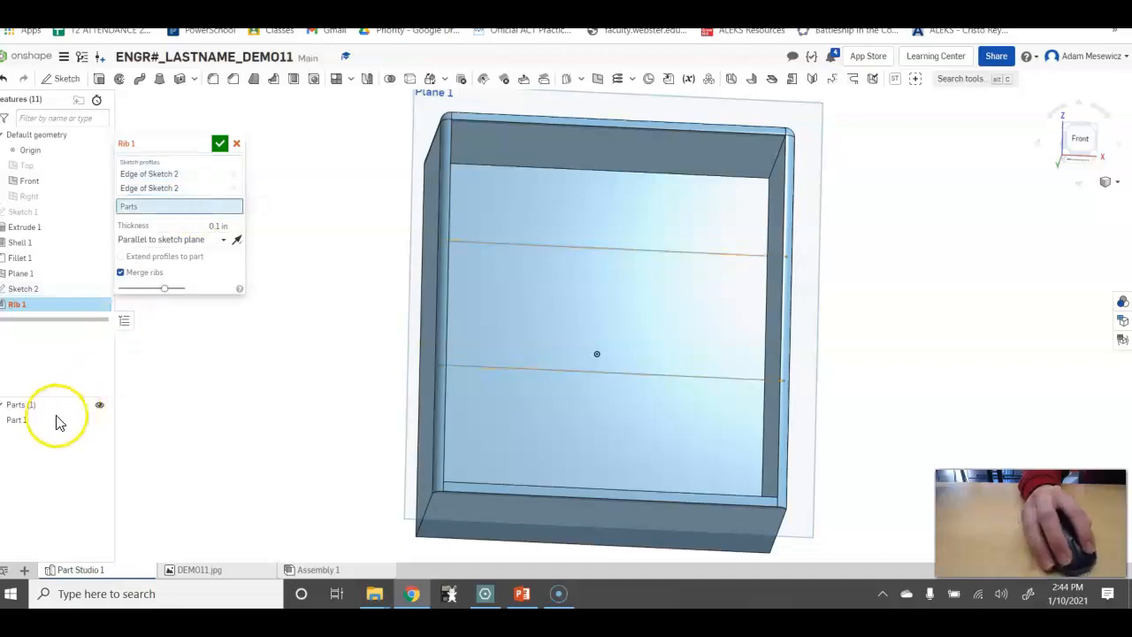
click(18, 420)
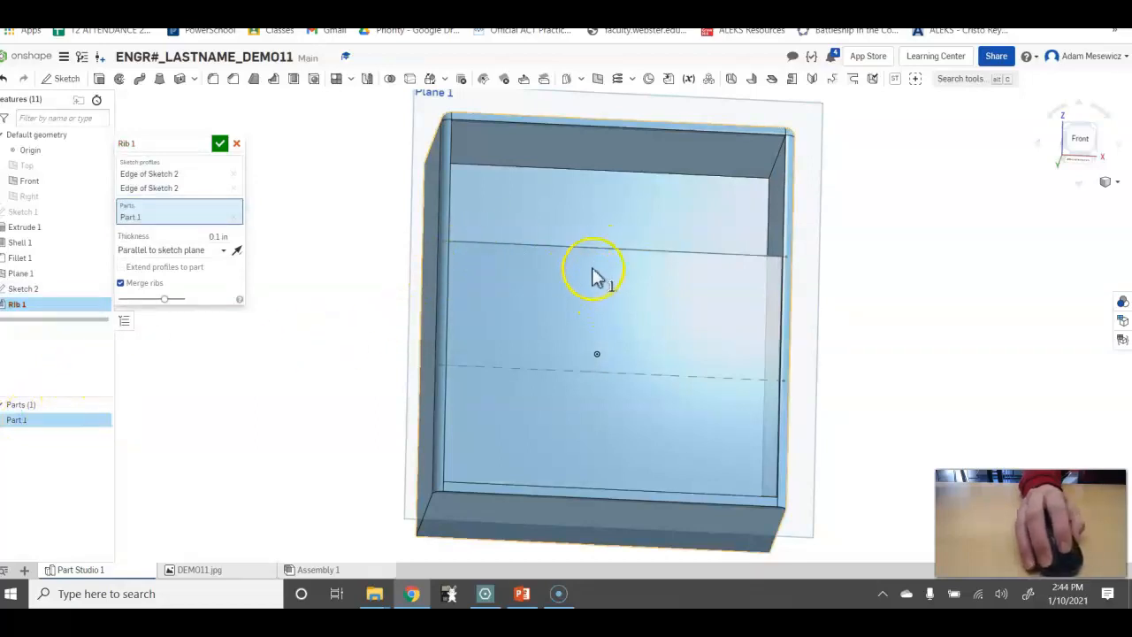
Change the rib direction to Normal to sketch plane.
mouse_move(569, 267)
right_down()
mouse_move(561, 334)
mouse_move(546, 305)
mouse_move(507, 286)
mouse_move(505, 295)
mouse_move(572, 325)
mouse_move(576, 291)
mouse_move(554, 304)
mouse_move(561, 260)
mouse_move(576, 263)
right_up()
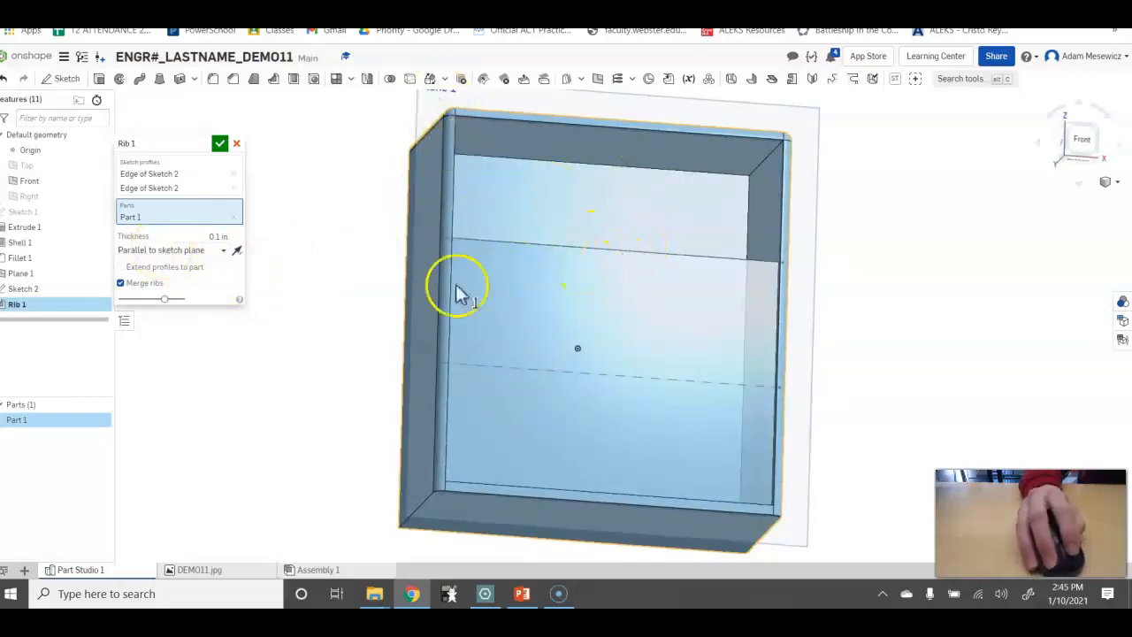
click(196, 250)
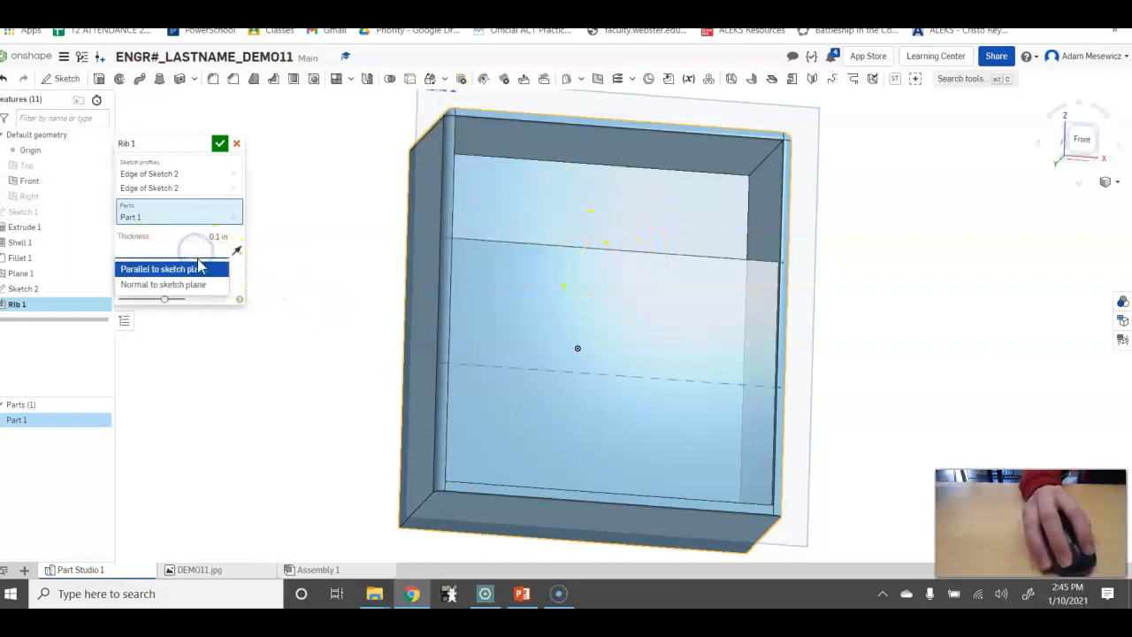
click(199, 285)
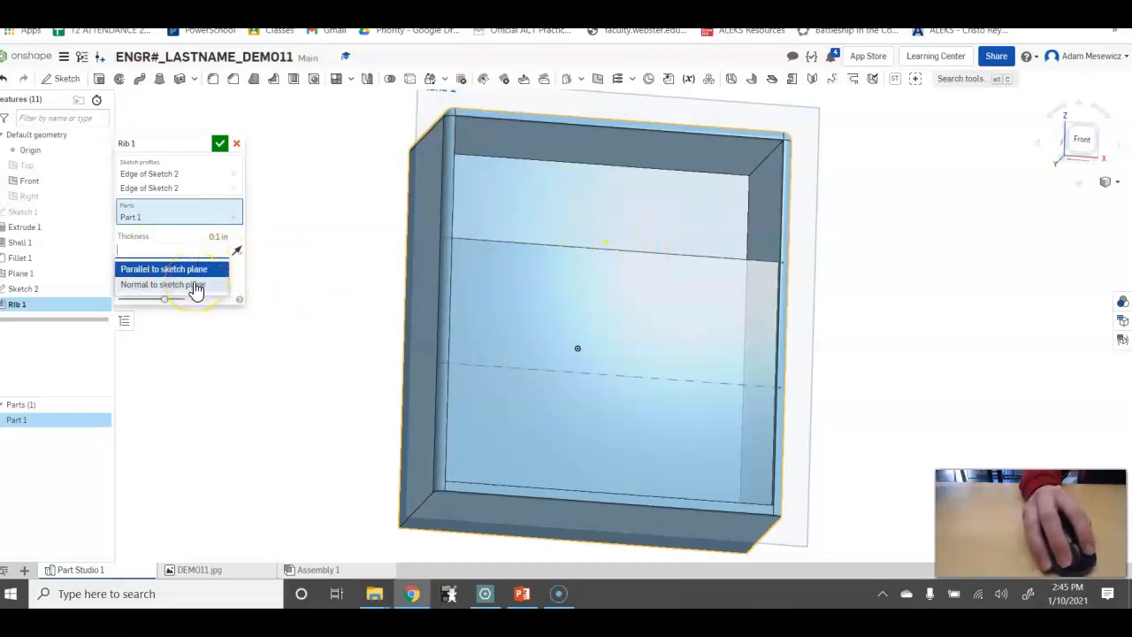
click(195, 286)
Set the rib thickness to 1 in, check it against the DEMO11.jpg reference image, and accept the rib.
mouse_move(455, 291)
right_down()
mouse_move(434, 324)
mouse_move(457, 255)
mouse_move(433, 280)
mouse_move(439, 311)
mouse_move(435, 295)
mouse_move(447, 306)
right_up()
click(226, 235)
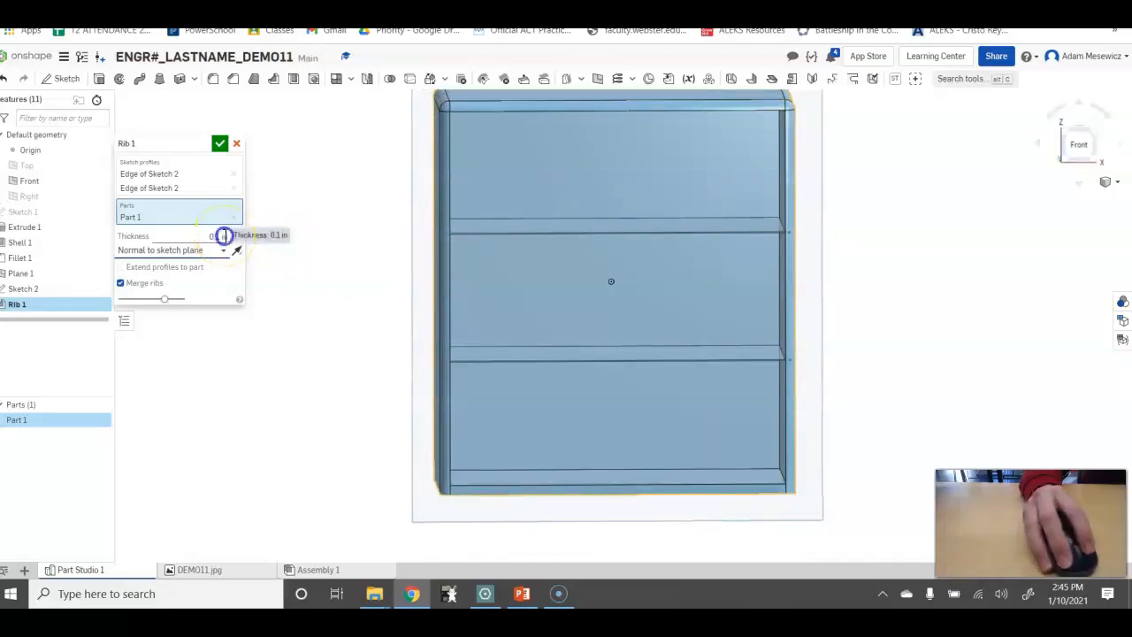
double_click(224, 235)
text(1)
key(Return)
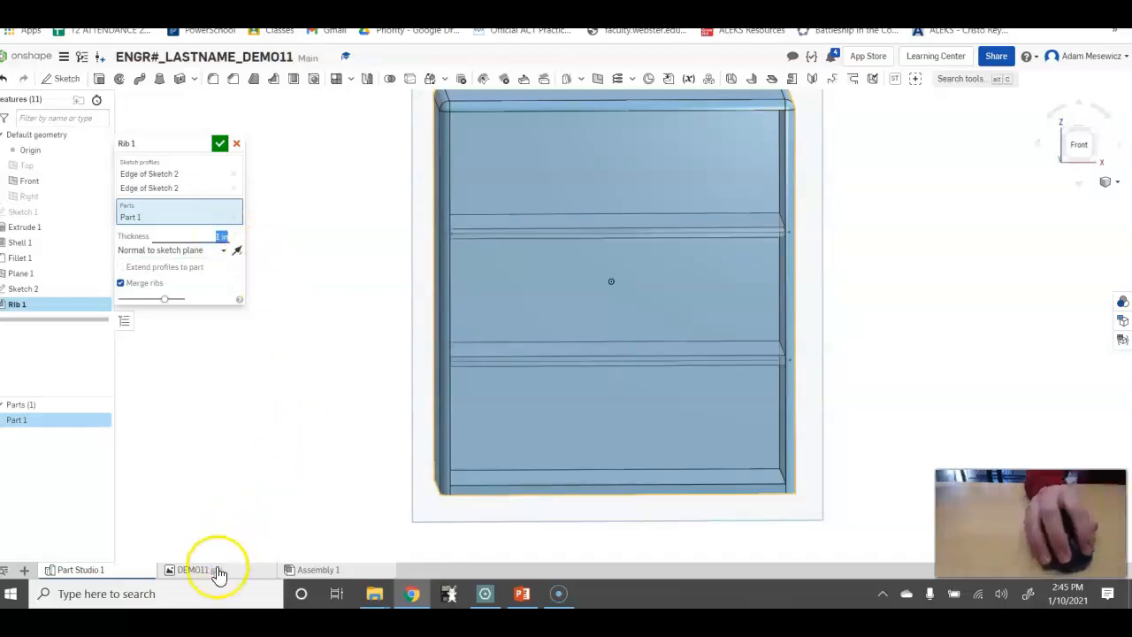
click(216, 572)
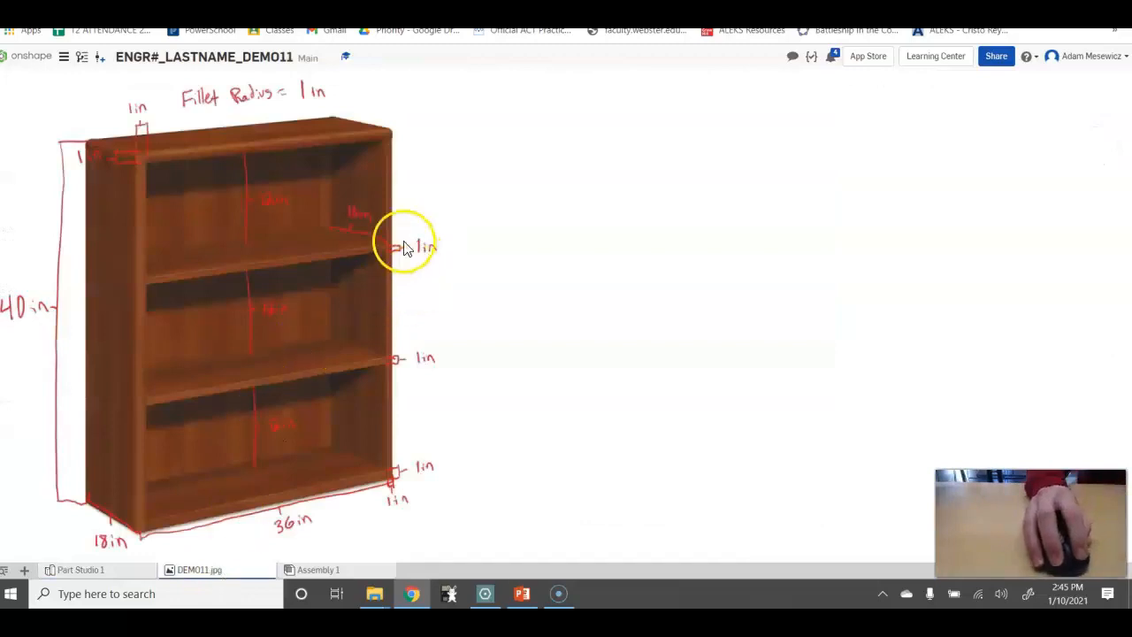
click(123, 575)
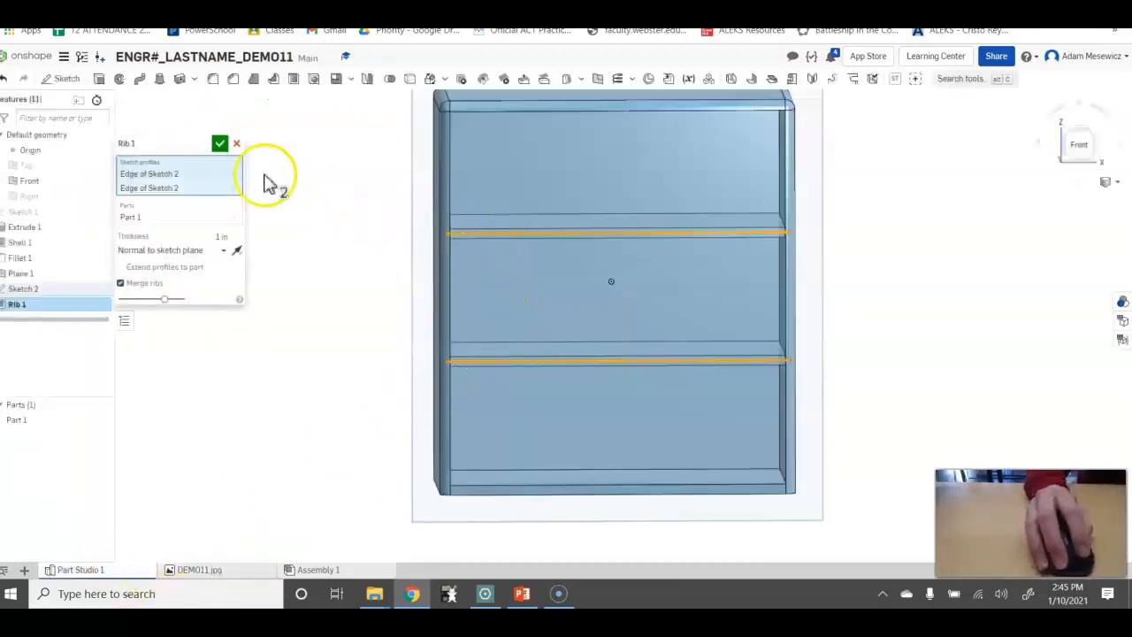
click(221, 145)
Examine the shelves' front edges and their fit inside the case, both close up and on the whole bookcase.
mouse_move(301, 301)
right_down()
mouse_move(281, 303)
mouse_move(295, 314)
right_up()
scroll(800, 241, up, 8)
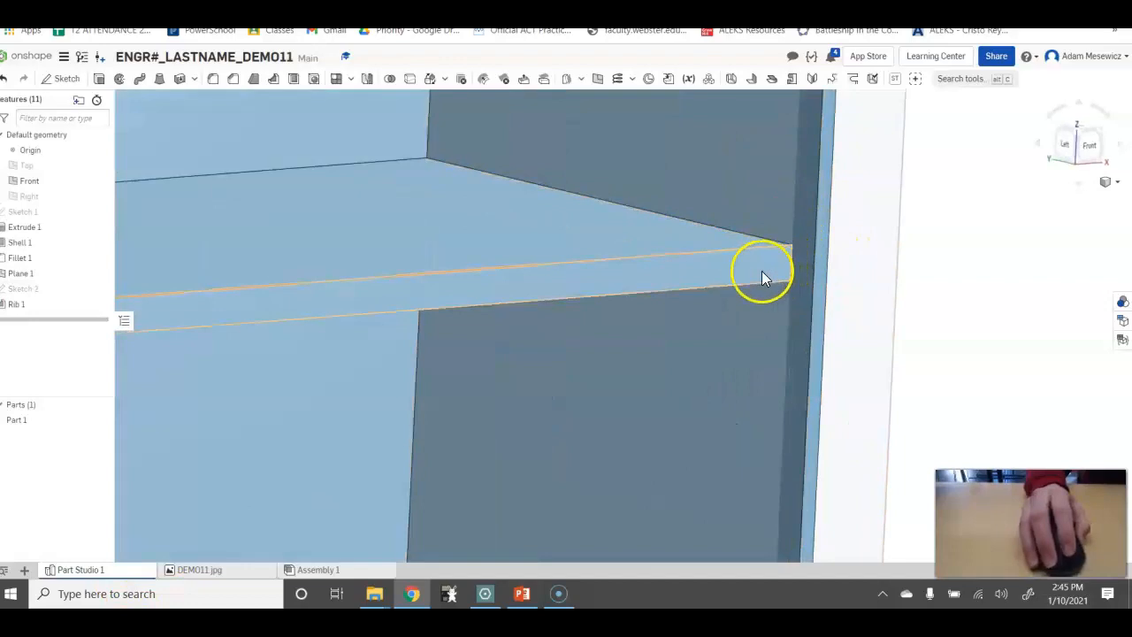
scroll(812, 276, down, 2)
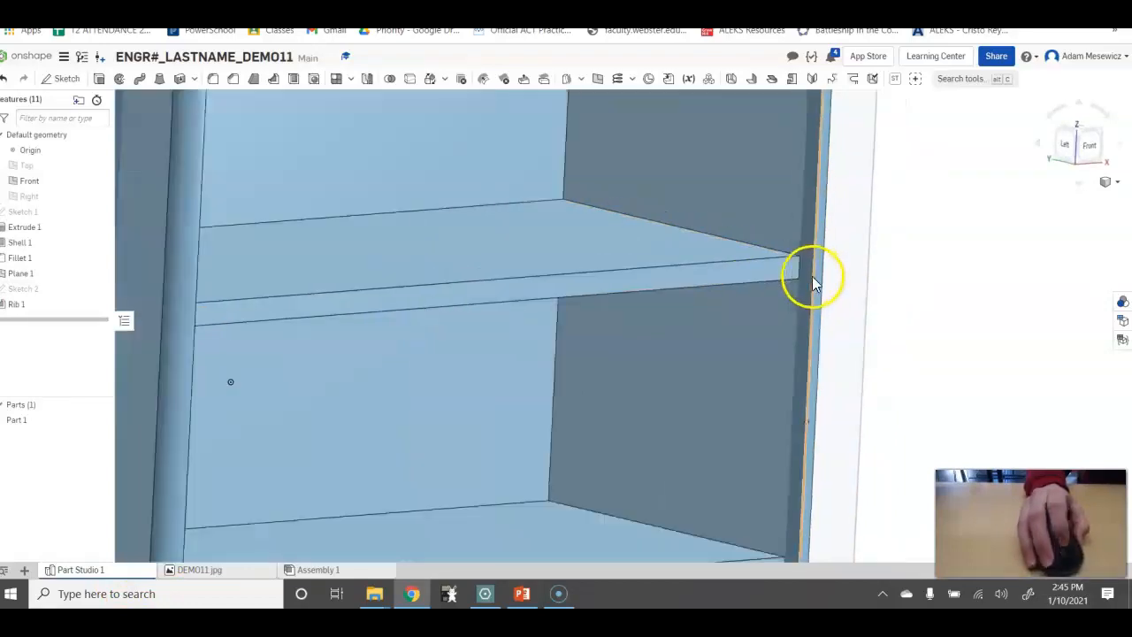
scroll(812, 276, down, 5)
right_drag(538, 328, 456, 344)
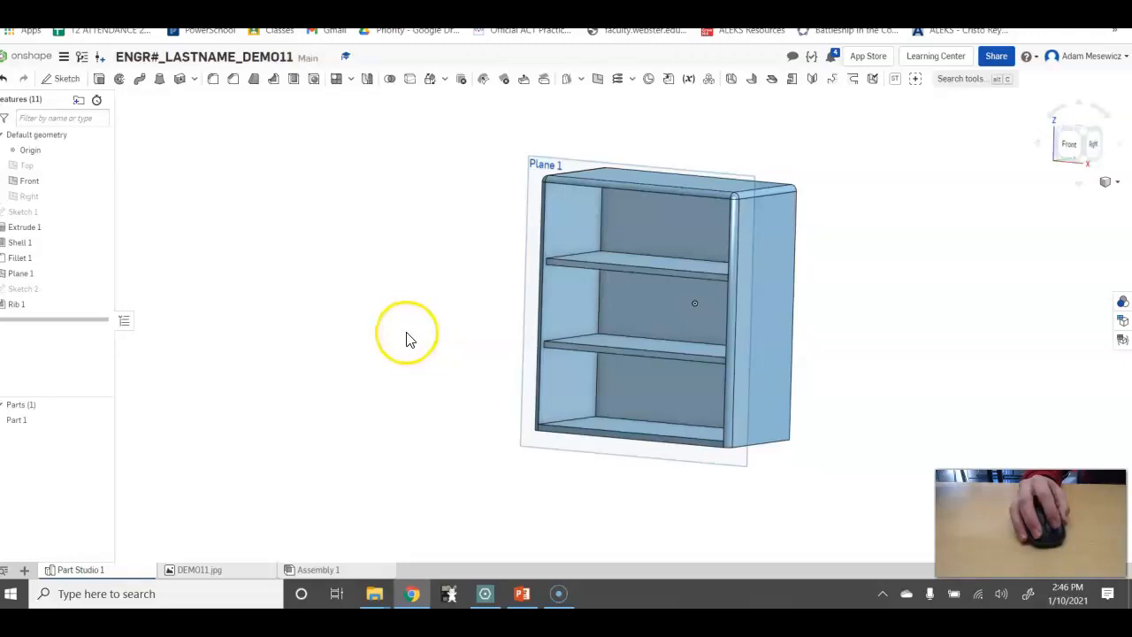
right_drag(407, 338, 453, 345)
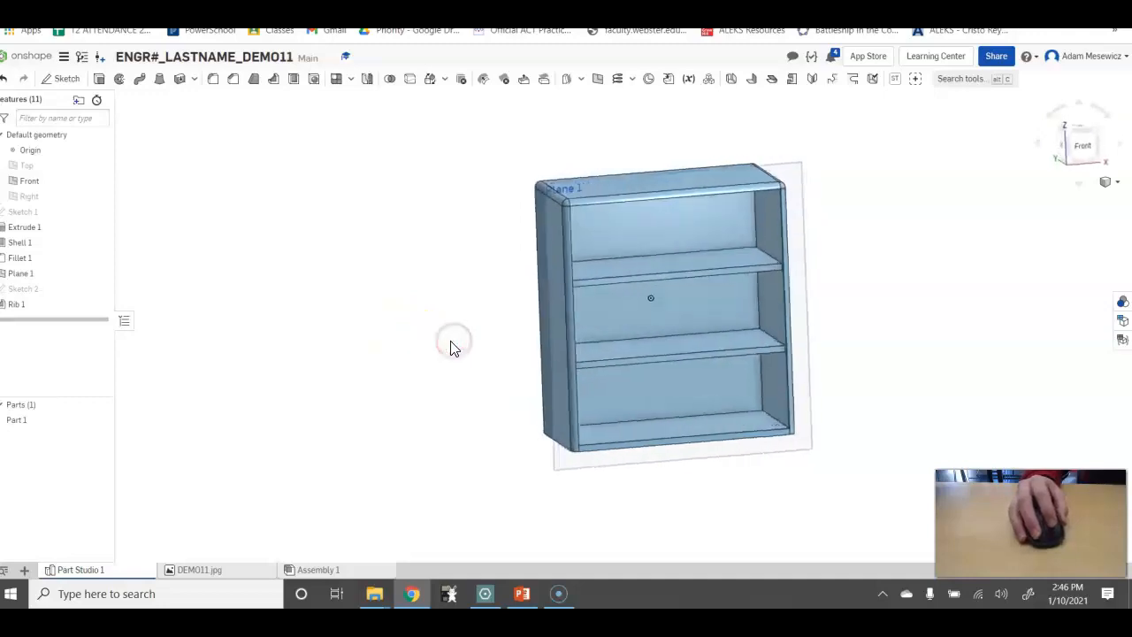